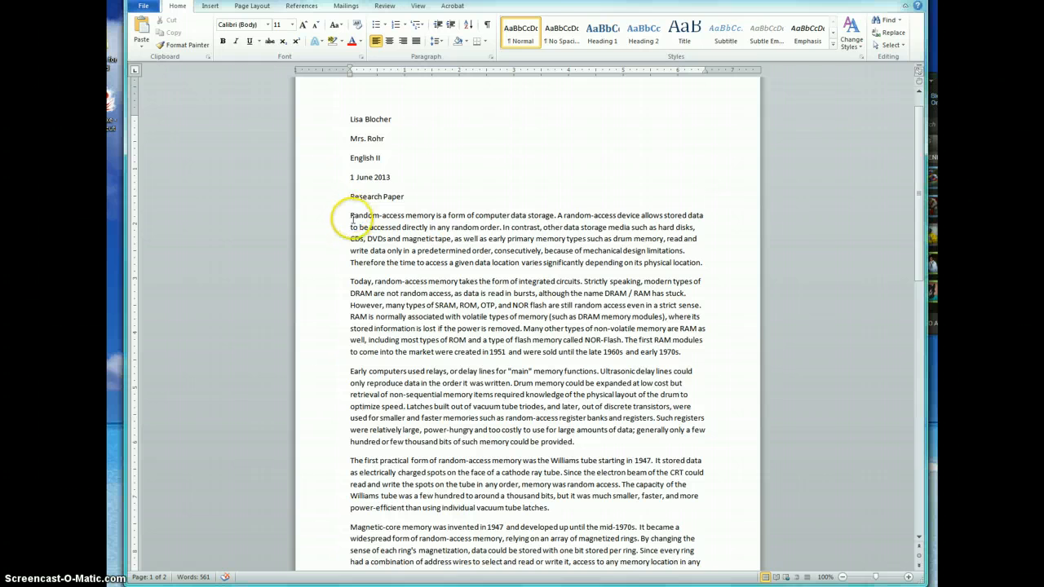
- Indent the first lines of the first two body paragraphs by half an inch, keeping them as separate paragraphs
{"action": "left_click", "coordinate": [353, 220]}
{"action": "key", "text": "Tab"}
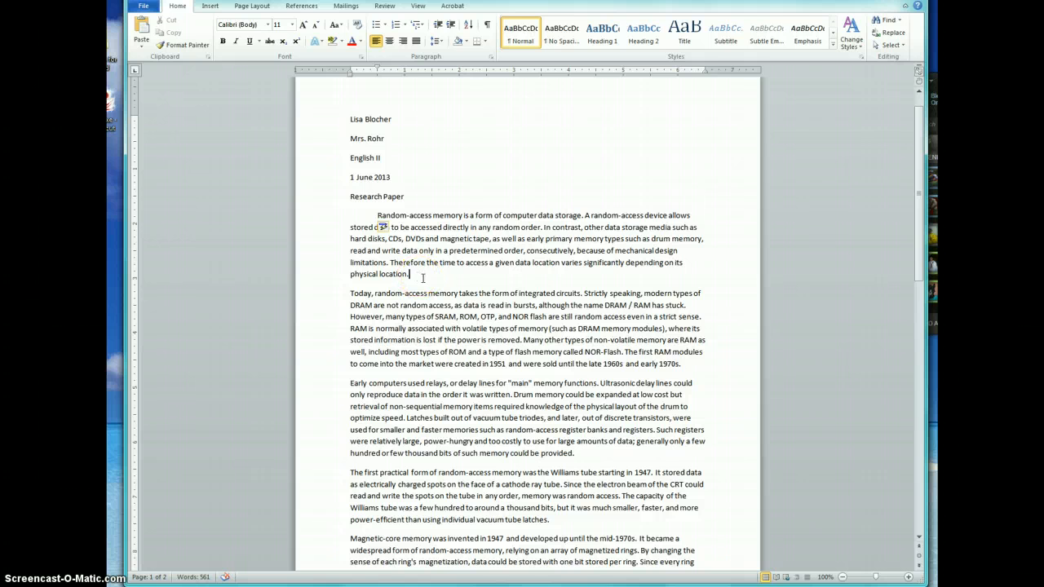
{"action": "key", "text": "Delete"}
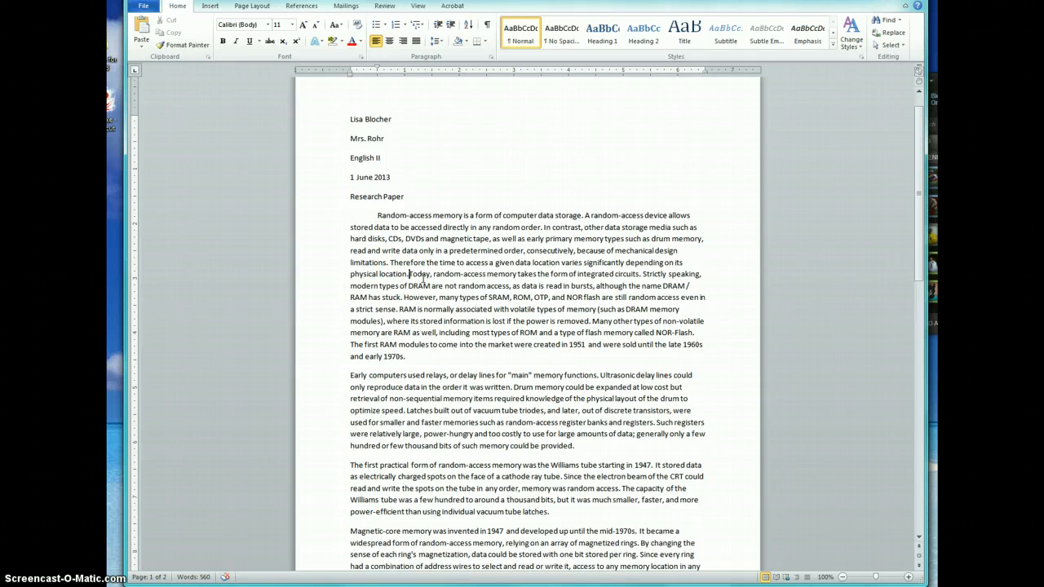
{"action": "key", "text": "Return"}
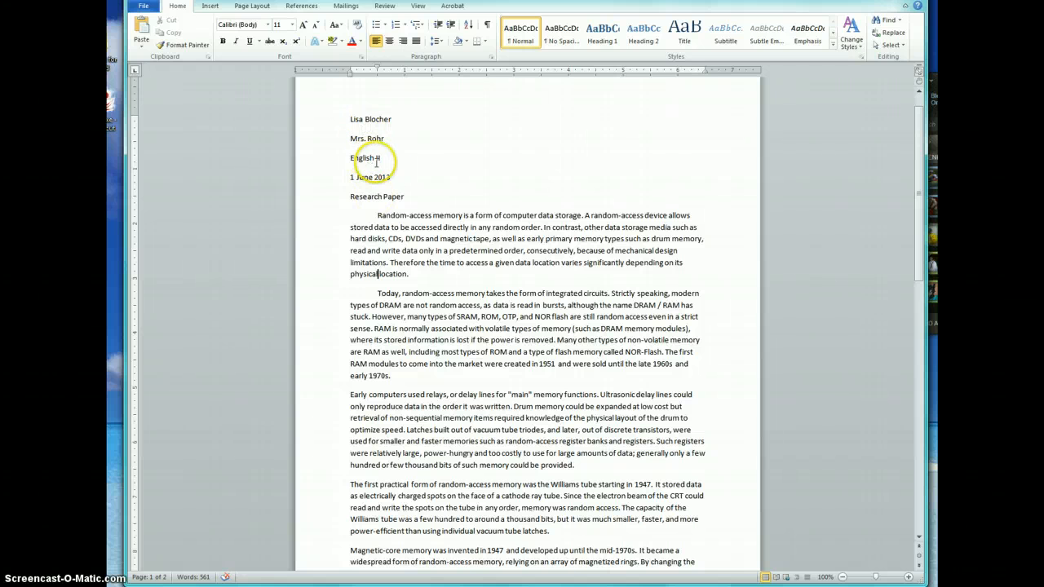
{"action": "left_click_drag", "start_coordinate": [349, 120], "coordinate": [407, 131]}
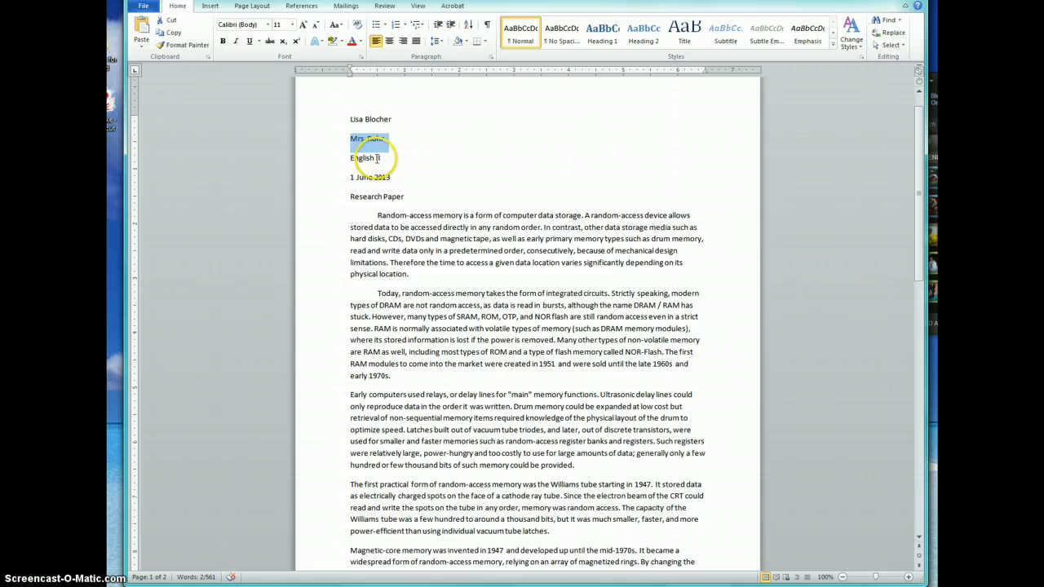
{"action": "left_click_drag", "start_coordinate": [376, 159], "coordinate": [349, 168]}
{"action": "left_click", "coordinate": [359, 178]}
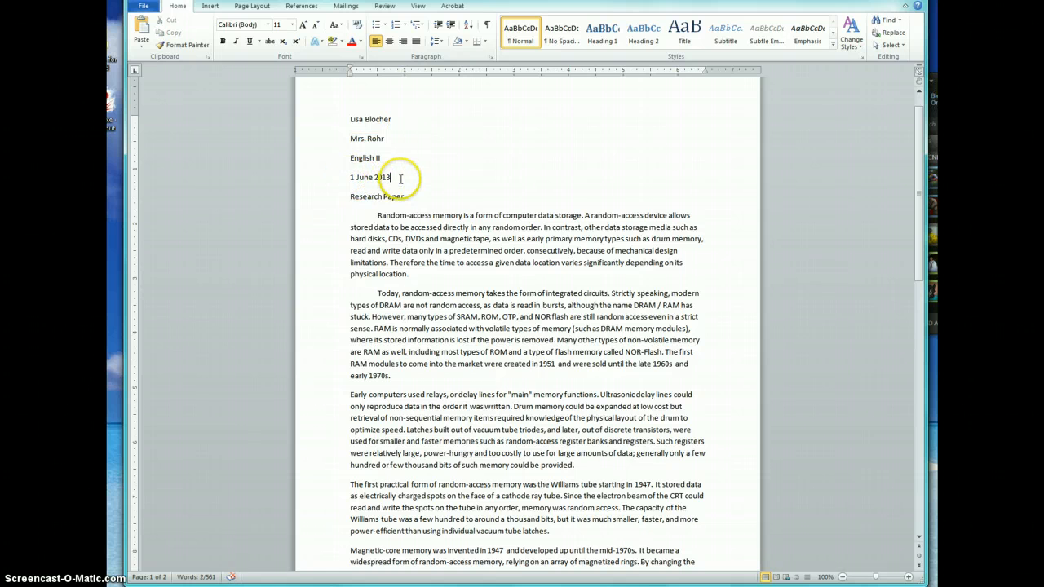
{"action": "left_click", "coordinate": [412, 175]}
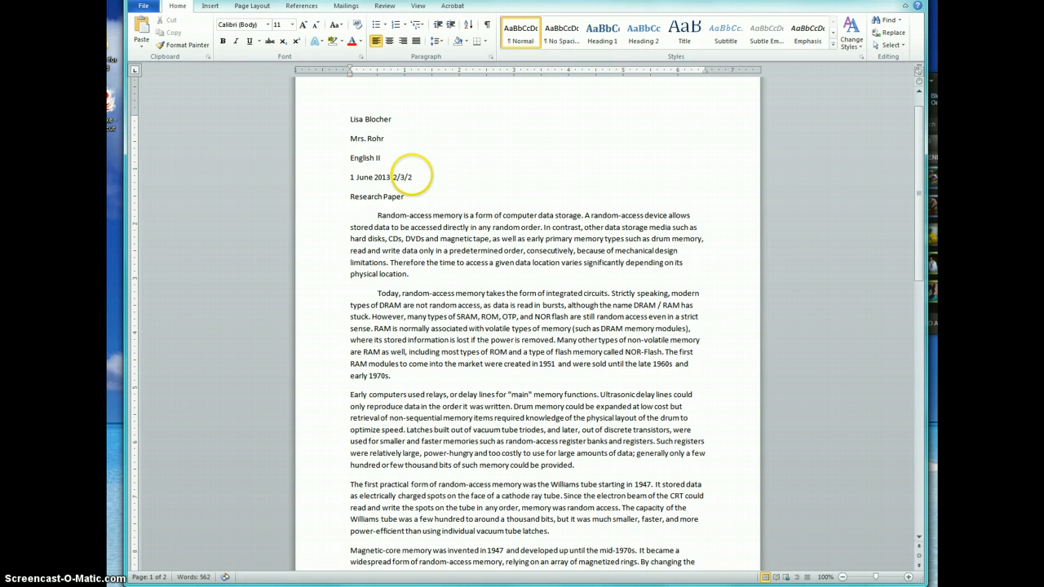
{"action": "type", "text": "2/3/2013"}
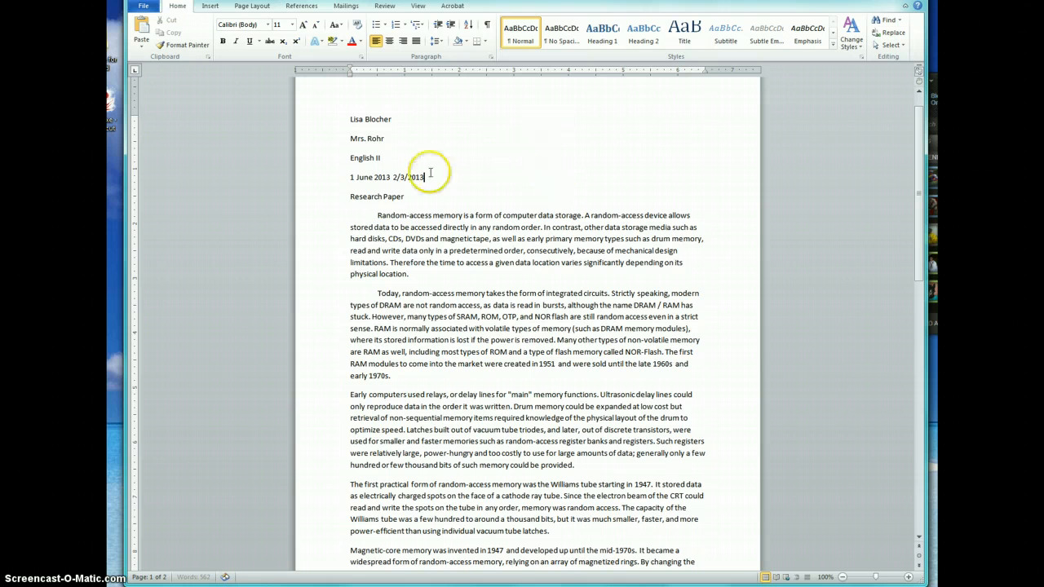
{"action": "left_click_drag", "start_coordinate": [394, 179], "coordinate": [426, 178]}
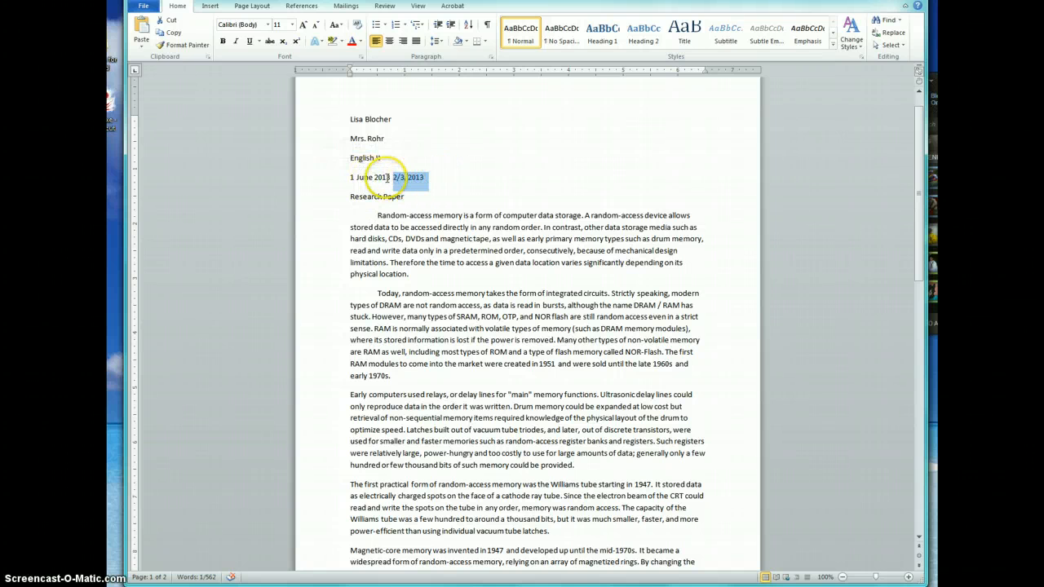
{"action": "key", "text": "Delete"}
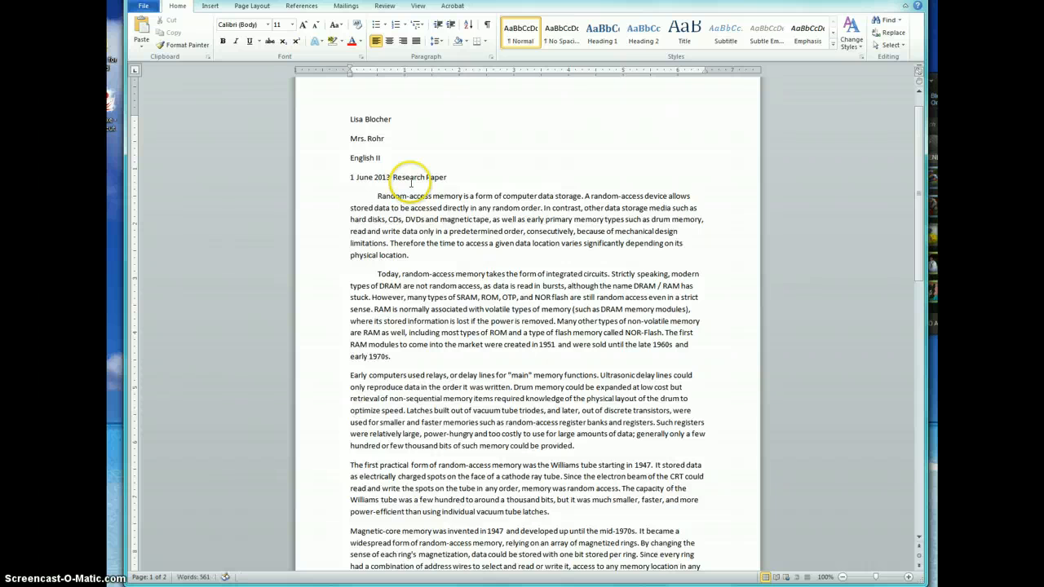
{"action": "key", "text": "Return"}
{"action": "left_click_drag", "start_coordinate": [401, 176], "coordinate": [352, 184]}
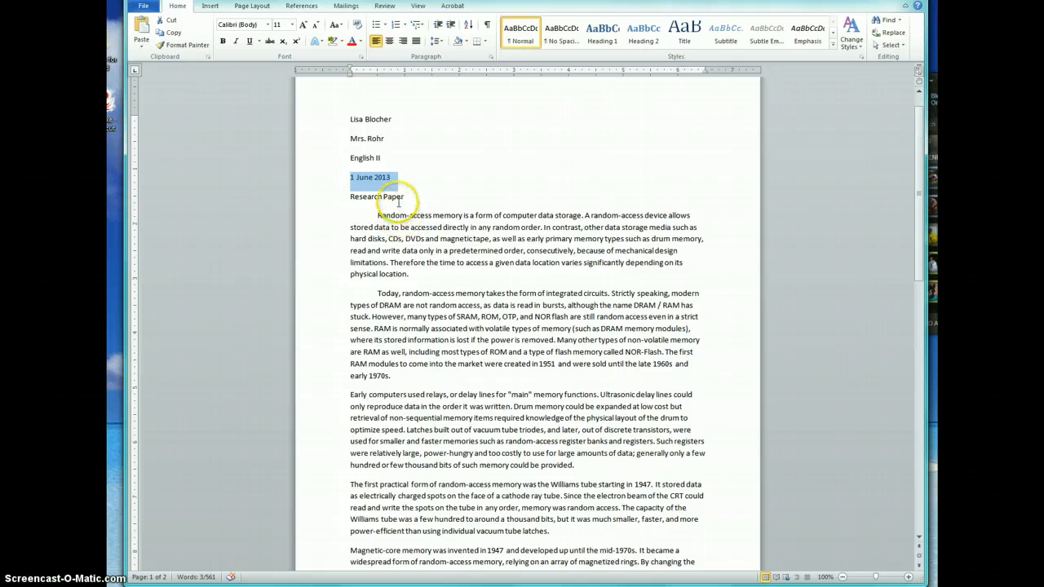
- Replace the title "Research Paper" with "Magical Memory" and center it
{"action": "left_click", "coordinate": [405, 195]}
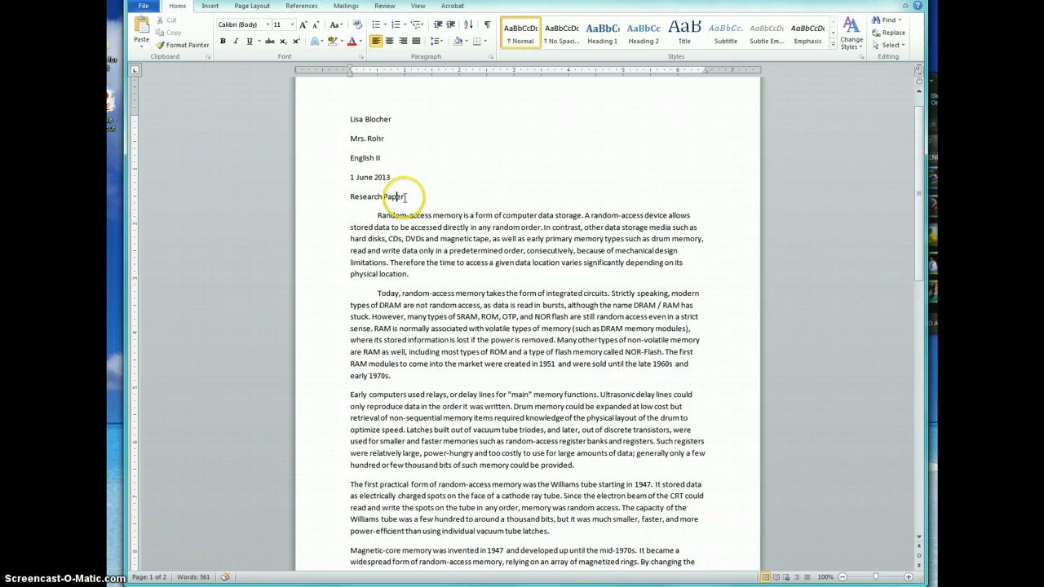
{"action": "left_click_drag", "start_coordinate": [405, 196], "coordinate": [342, 199]}
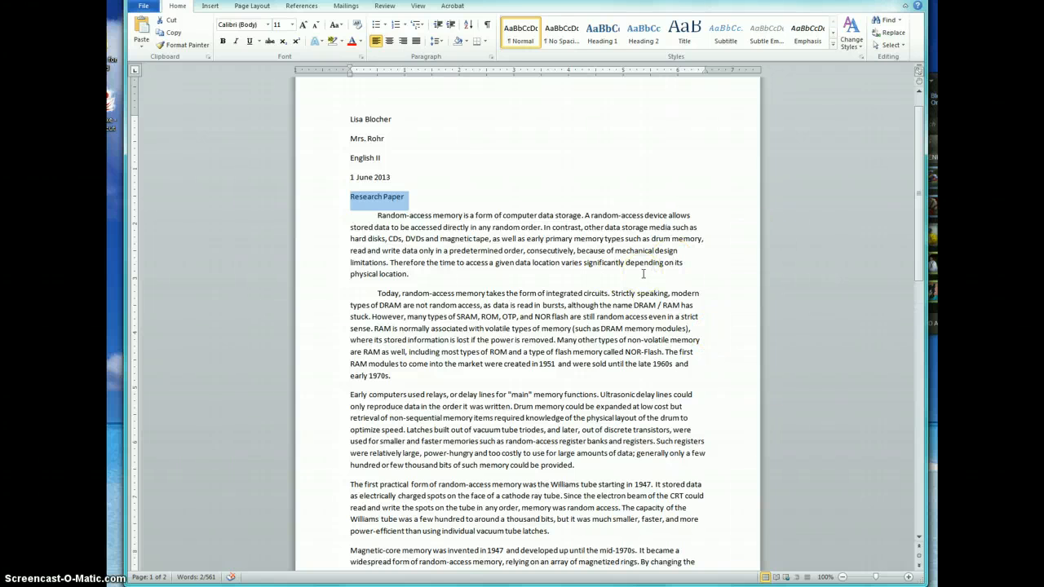
{"action": "type", "text": "Magical"}
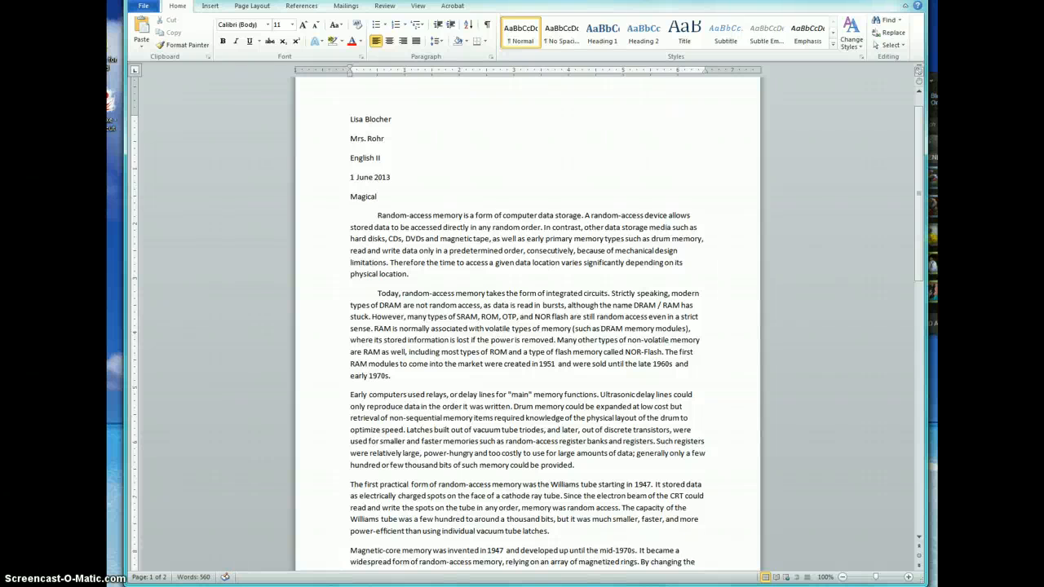
{"action": "type", "text": " Memory"}
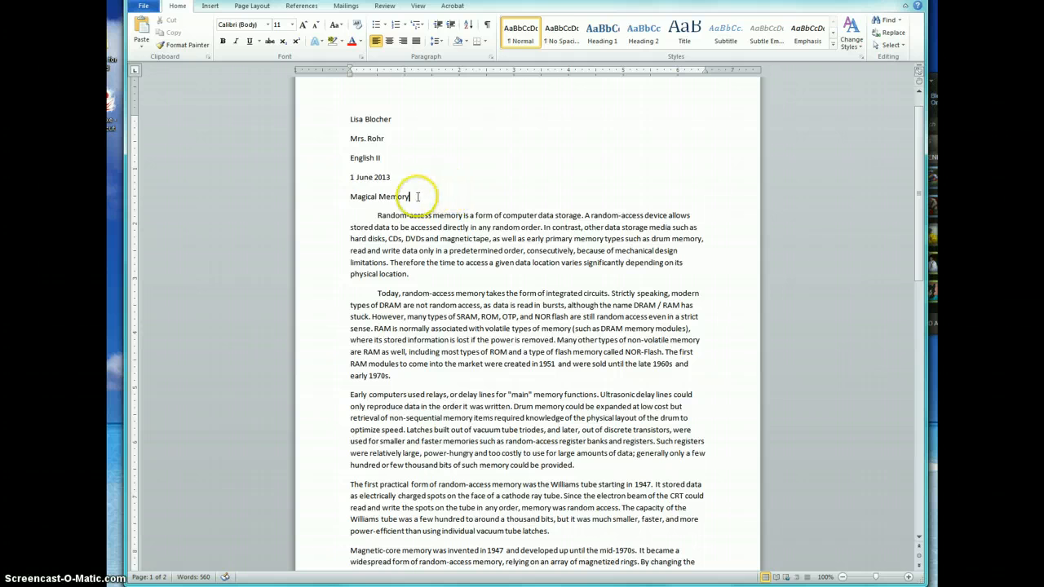
{"action": "left_click_drag", "start_coordinate": [414, 196], "coordinate": [343, 198]}
{"action": "left_click", "coordinate": [390, 40]}
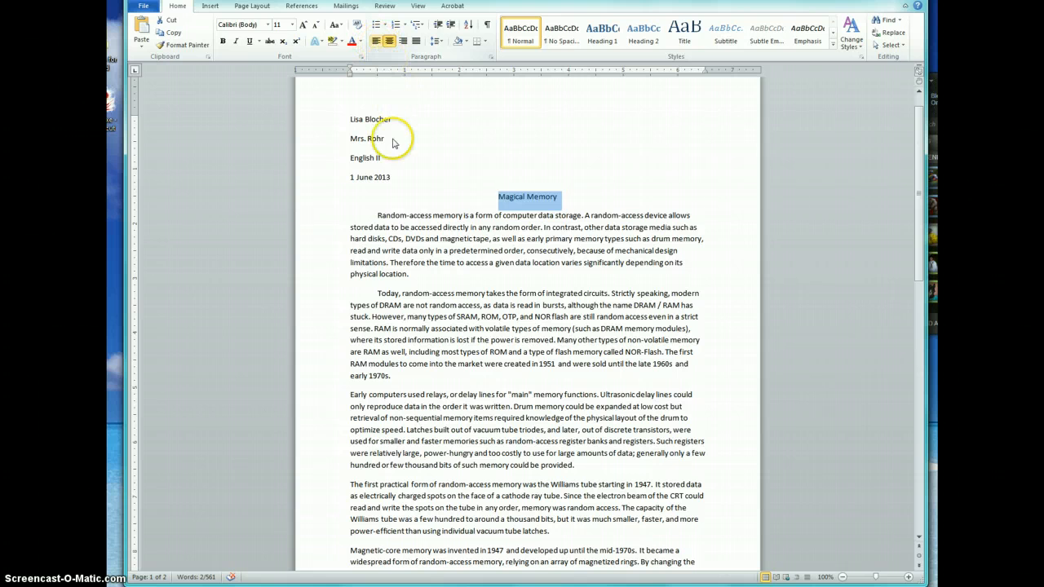
{"action": "left_click_drag", "start_coordinate": [396, 177], "coordinate": [348, 110]}
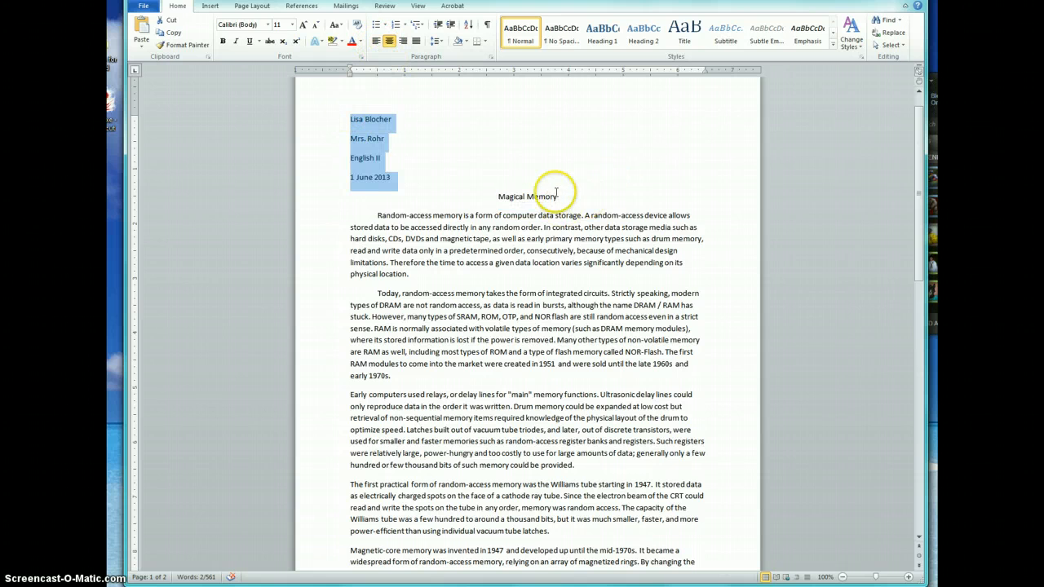
{"action": "mouse_move", "coordinate": [556, 190]}
{"action": "left_mouse_down"}
{"action": "mouse_move", "coordinate": [516, 193]}
{"action": "mouse_move", "coordinate": [543, 199]}
{"action": "mouse_move", "coordinate": [561, 187]}
{"action": "left_mouse_up"}
{"action": "left_click", "coordinate": [427, 263]}
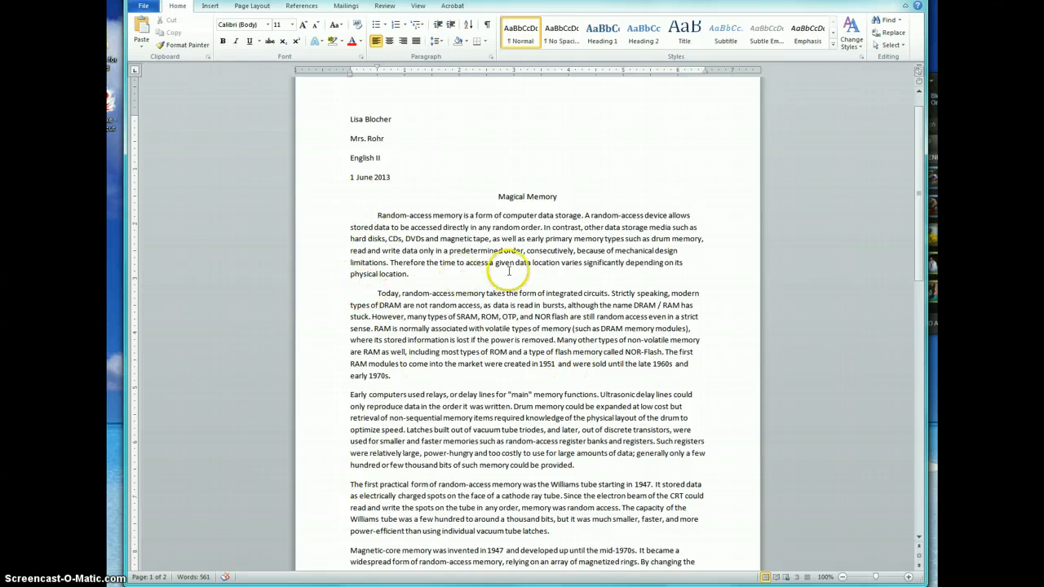
- Indent the first lines of the "Early computers" and "The first practical form" paragraphs by half an inch
{"action": "left_click", "coordinate": [352, 394]}
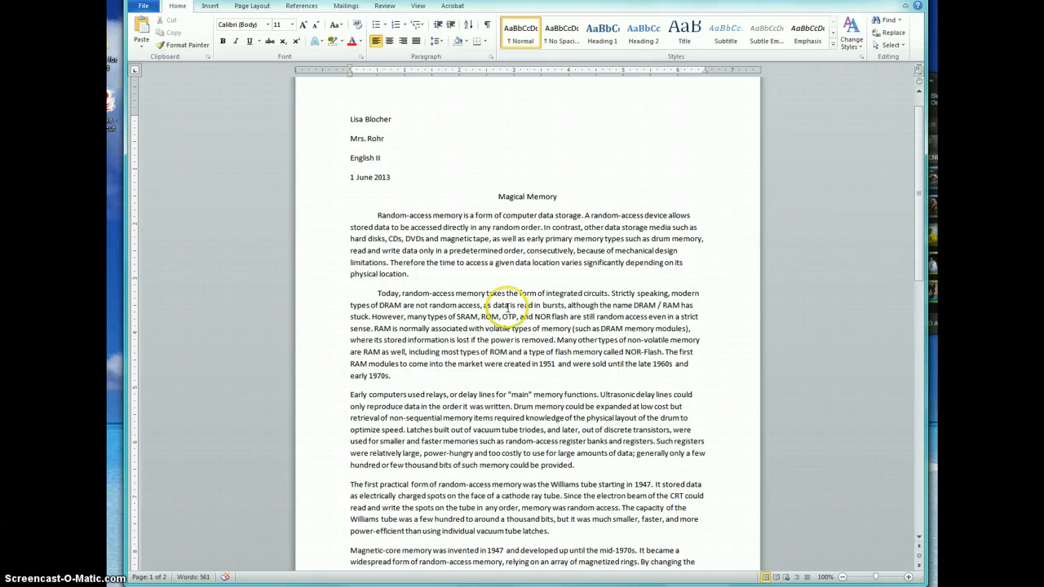
{"action": "key", "text": "Tab"}
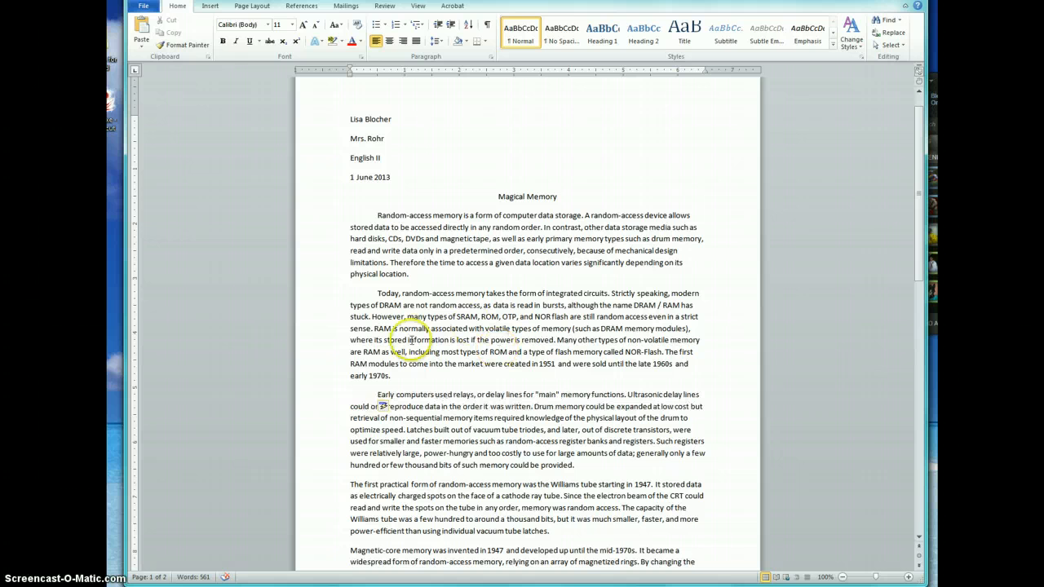
{"action": "left_click", "coordinate": [352, 465]}
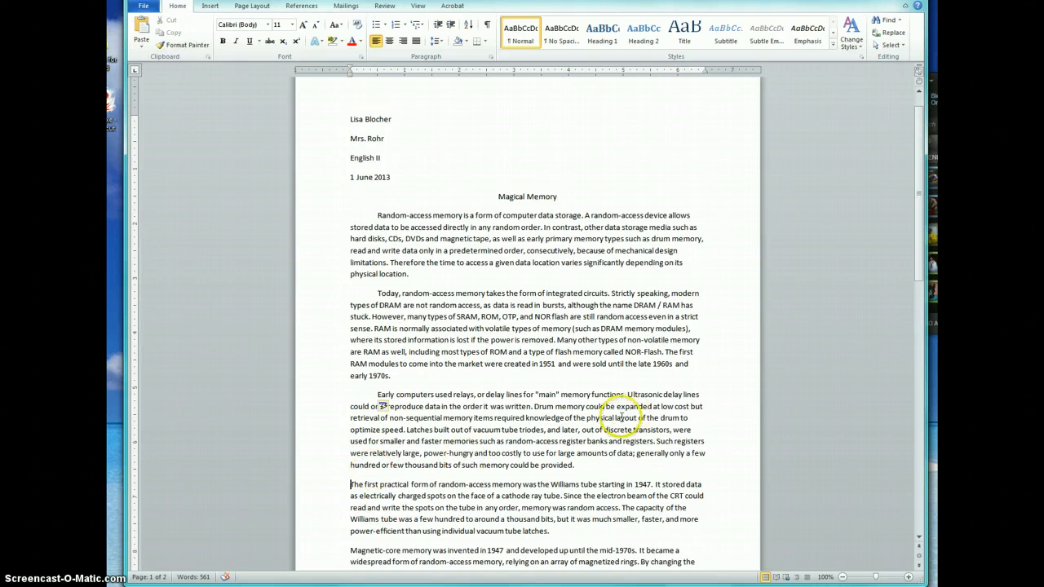
{"action": "key", "text": "Tab"}
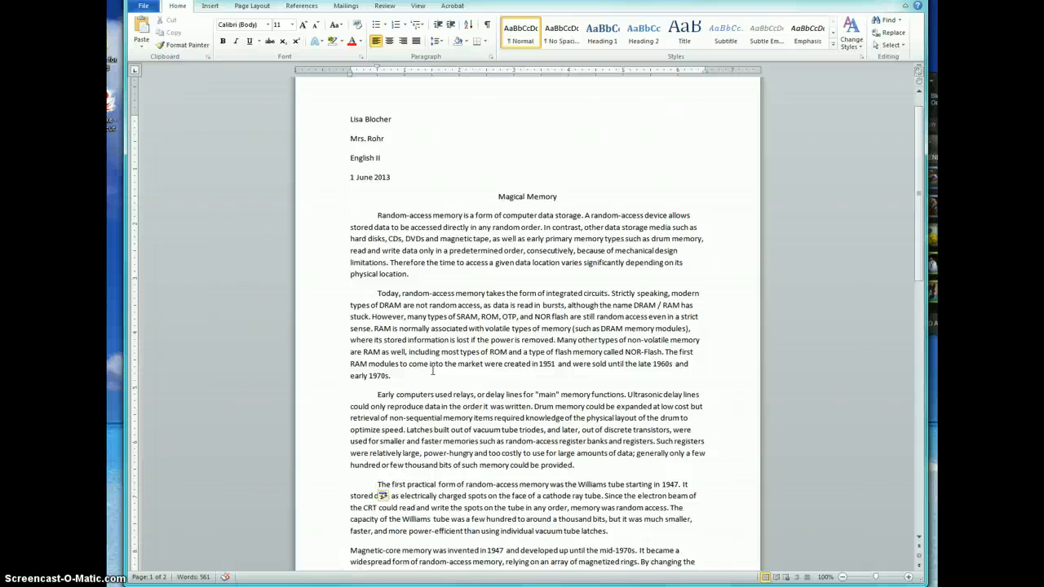
{"action": "type", "text": ","}
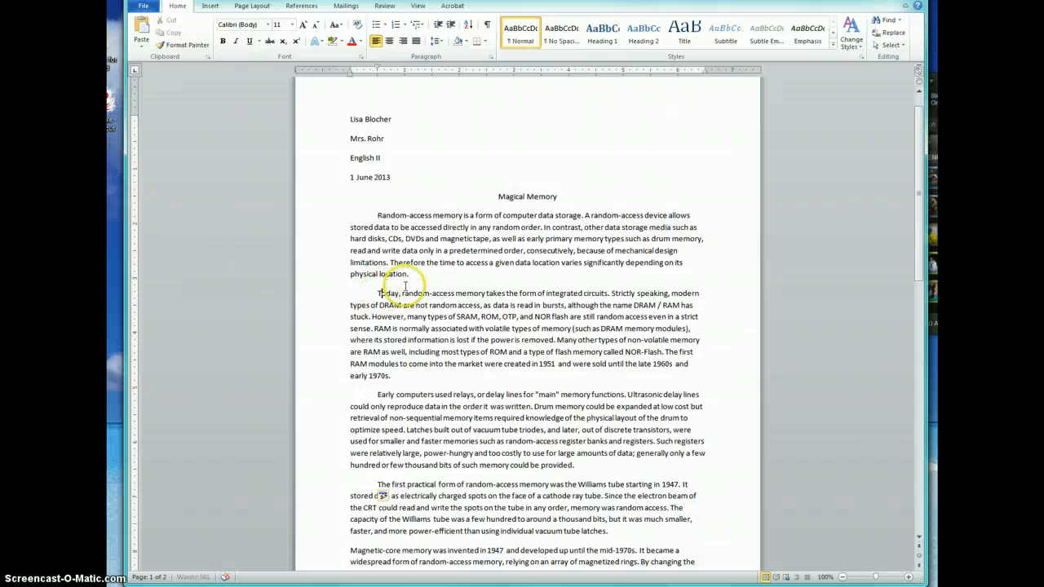
{"action": "key", "text": "BackSpace"}
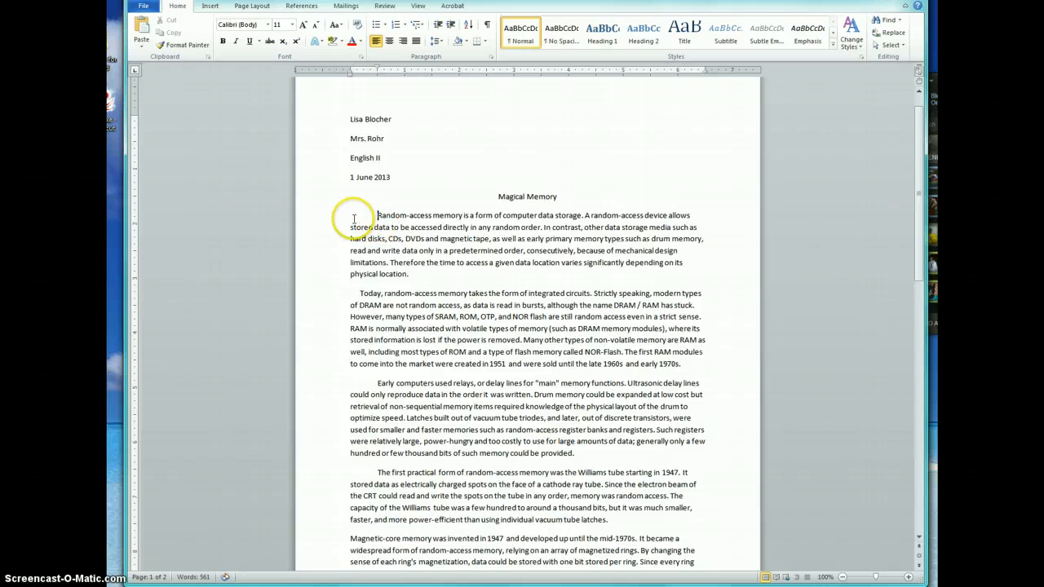
{"action": "left_click_drag", "start_coordinate": [349, 294], "coordinate": [360, 295]}
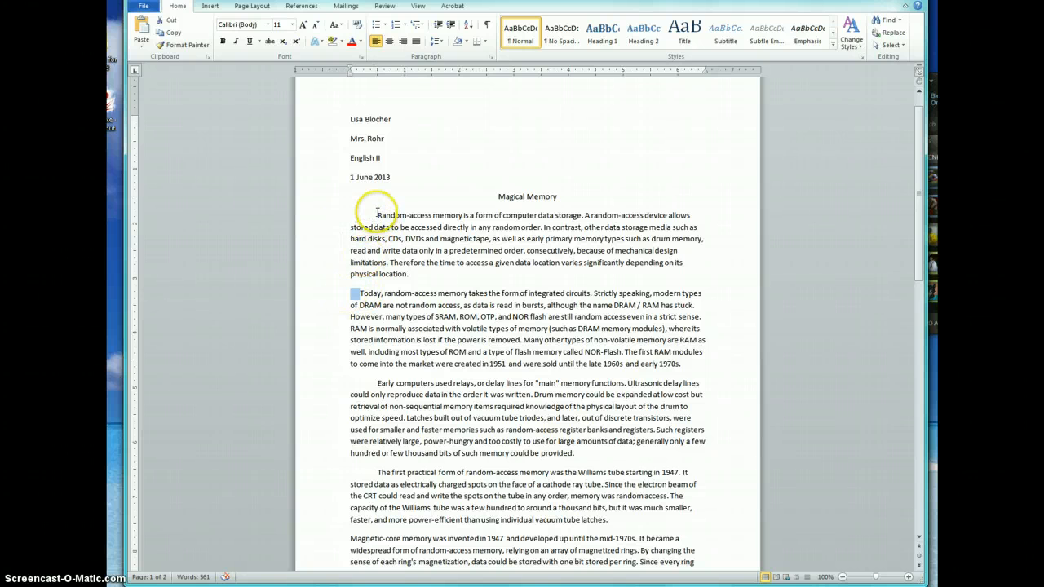
{"action": "left_click", "coordinate": [356, 294]}
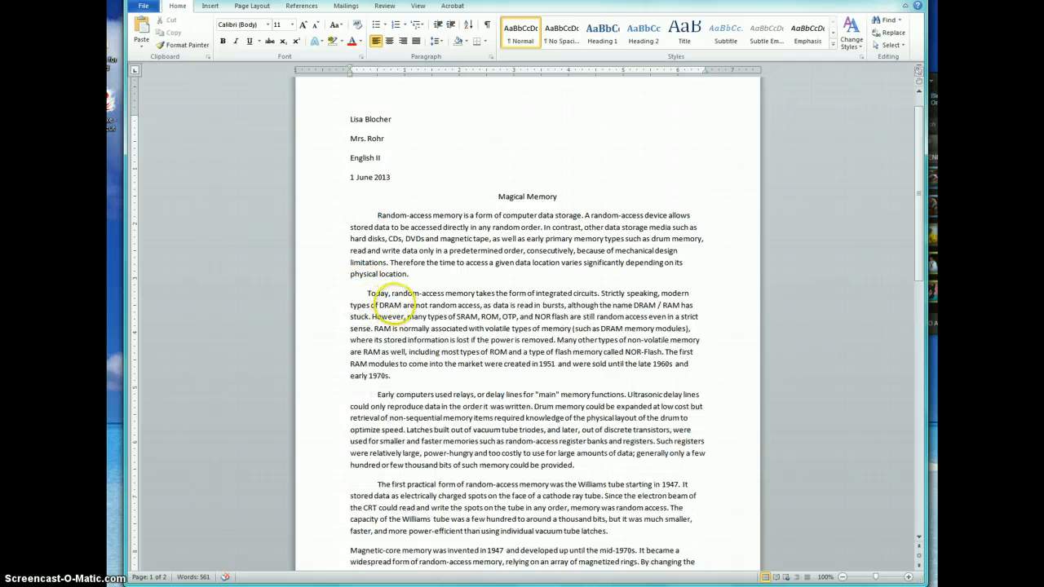
{"action": "key", "text": "BackSpace"}
{"action": "key", "text": "BackSpace"}
{"action": "key", "text": "BackSpace"}
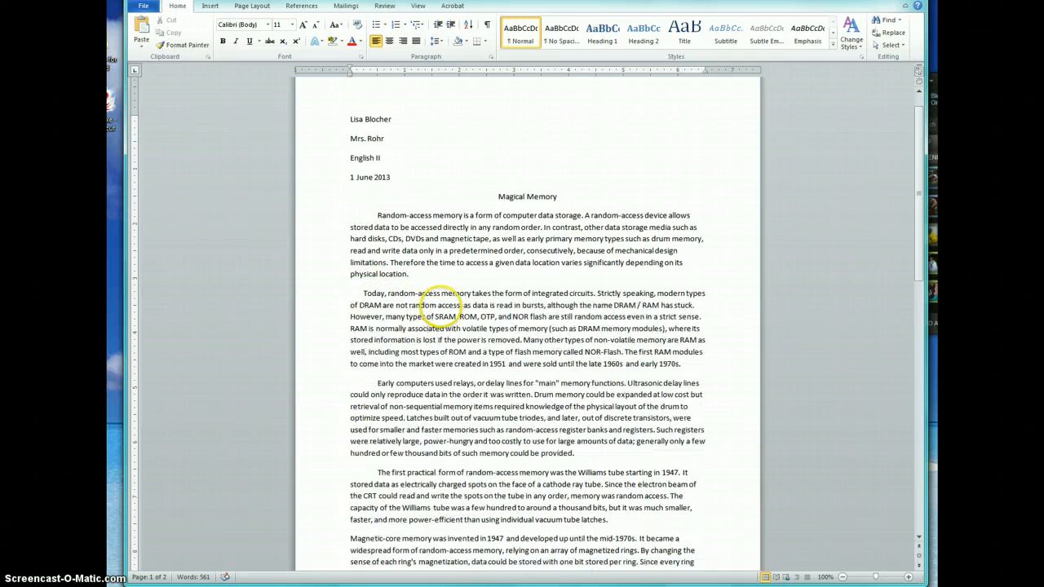
{"action": "key", "text": "BackSpace"}
{"action": "key", "text": "BackSpace"}
{"action": "key", "text": "BackSpace"}
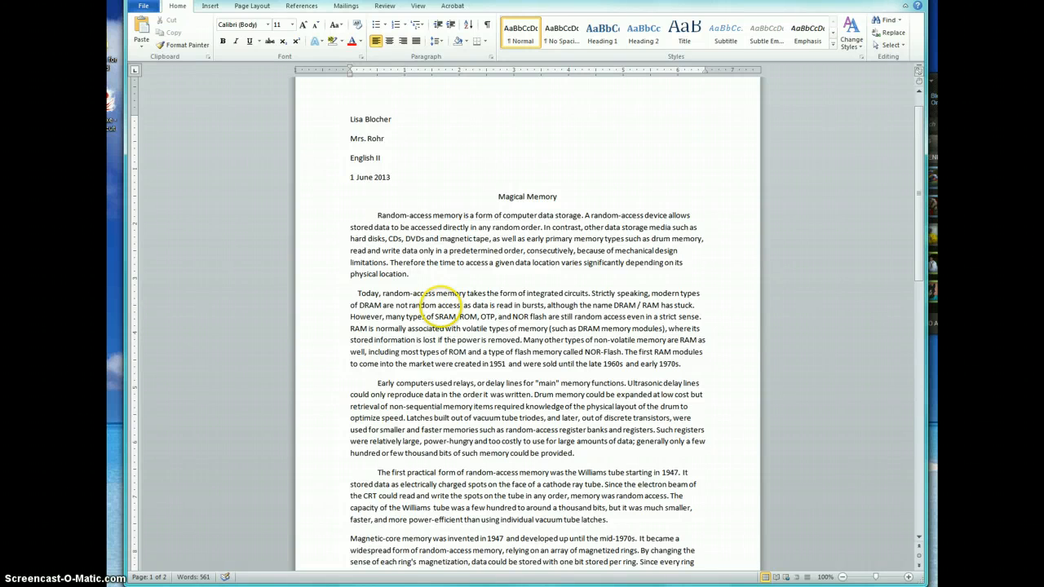
{"action": "key", "text": "BackSpace"}
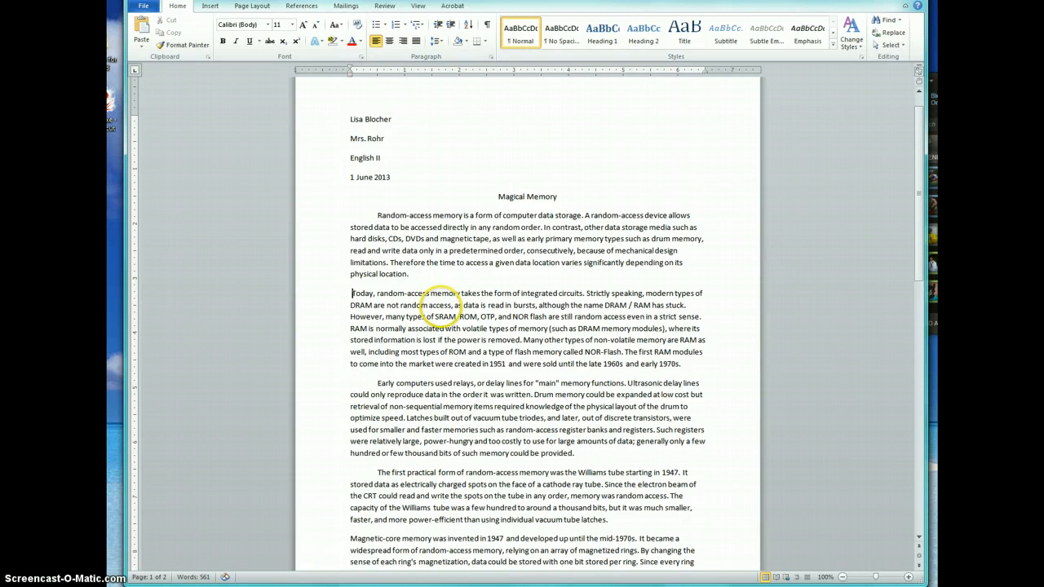
{"action": "key", "text": "BackSpace"}
{"action": "key", "text": "BackSpace"}
{"action": "key", "text": "Return"}
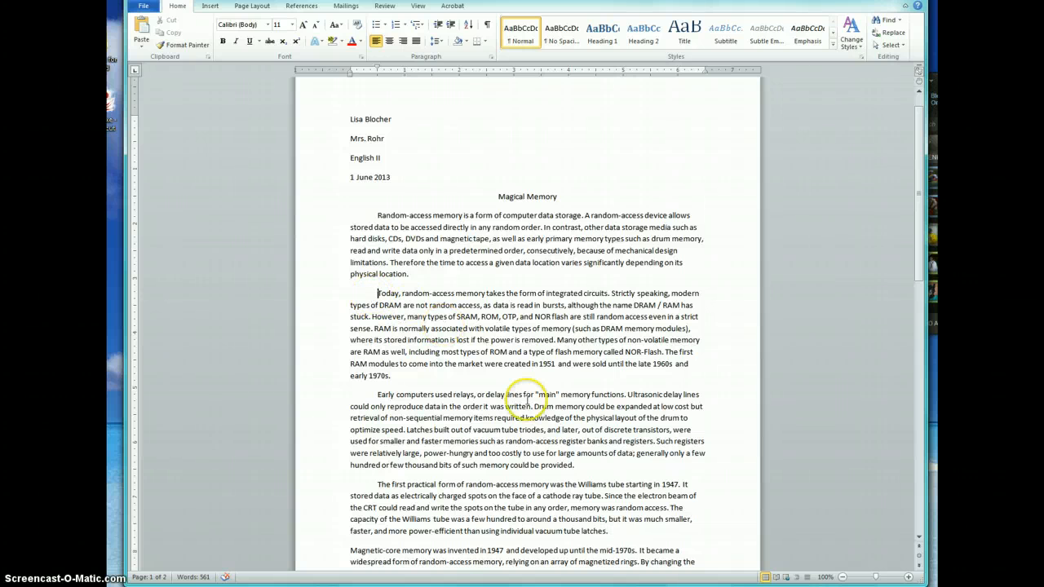
- Indent the first lines of the last paragraph on page 1 and the first paragraph on page 2 by half an inch
{"action": "left_click", "coordinate": [350, 550]}
{"action": "key", "text": "Tab"}
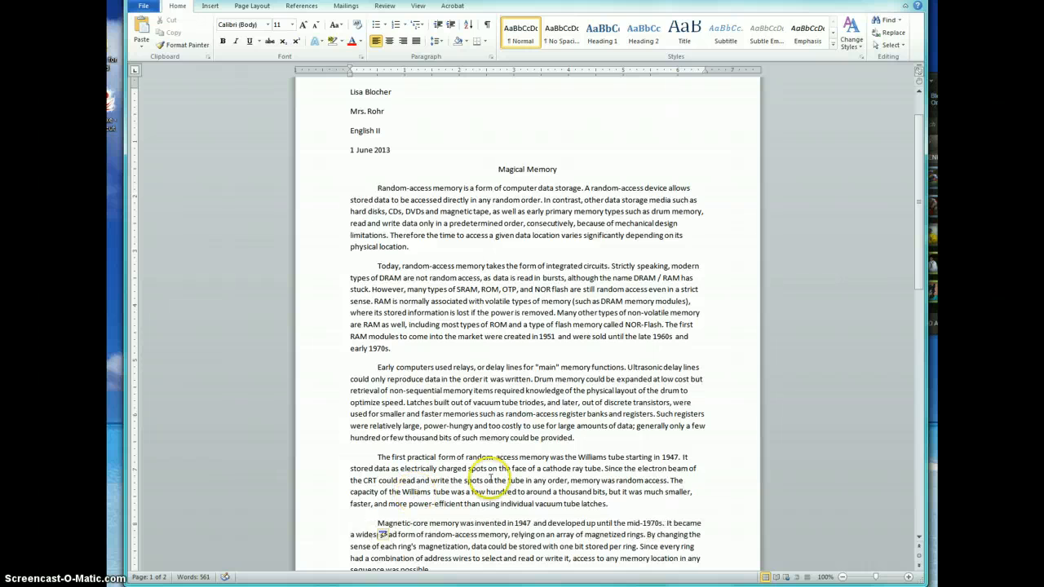
{"action": "scroll", "coordinate": [489, 478], "scroll_direction": "down", "scroll_amount": 3}
{"action": "scroll", "coordinate": [454, 484], "scroll_direction": "down", "scroll_amount": 3}
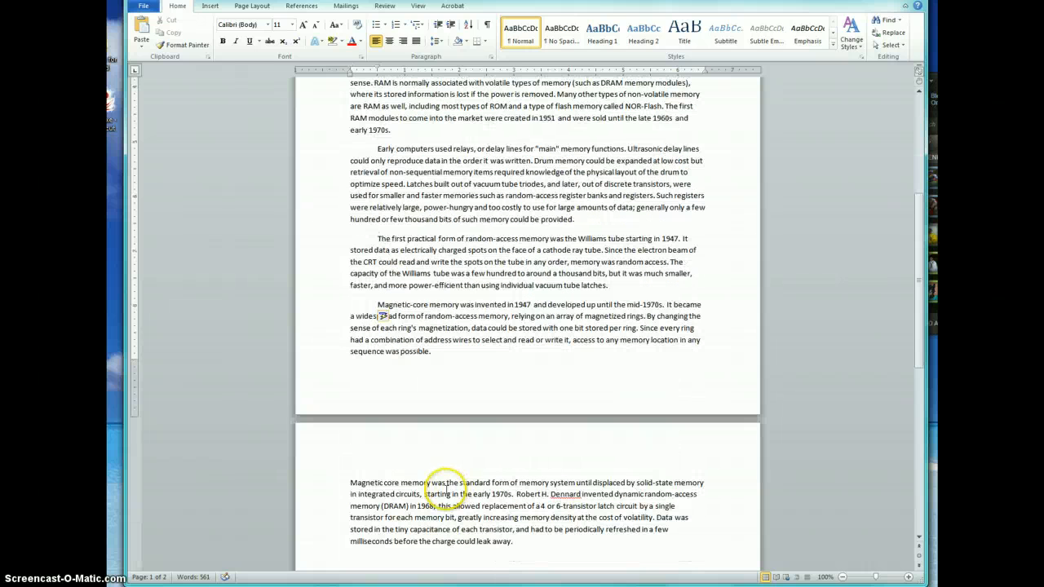
{"action": "left_click", "coordinate": [349, 483]}
{"action": "key", "text": "Tab"}
- Change the font of the whole document to Times New Roman
{"action": "scroll", "coordinate": [532, 481], "scroll_direction": "up", "scroll_amount": 5}
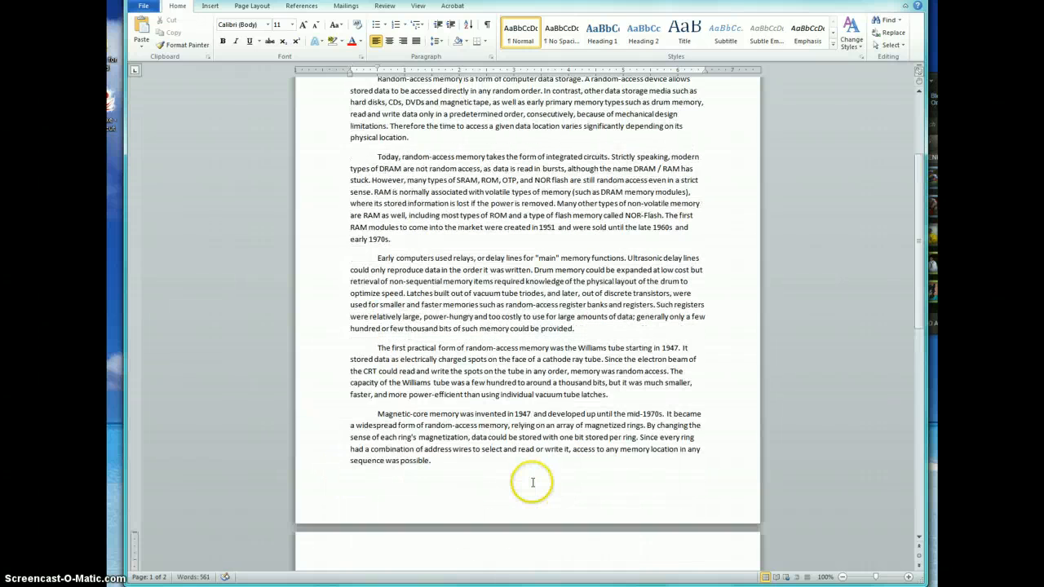
{"action": "scroll", "coordinate": [514, 360], "scroll_direction": "up", "scroll_amount": 2}
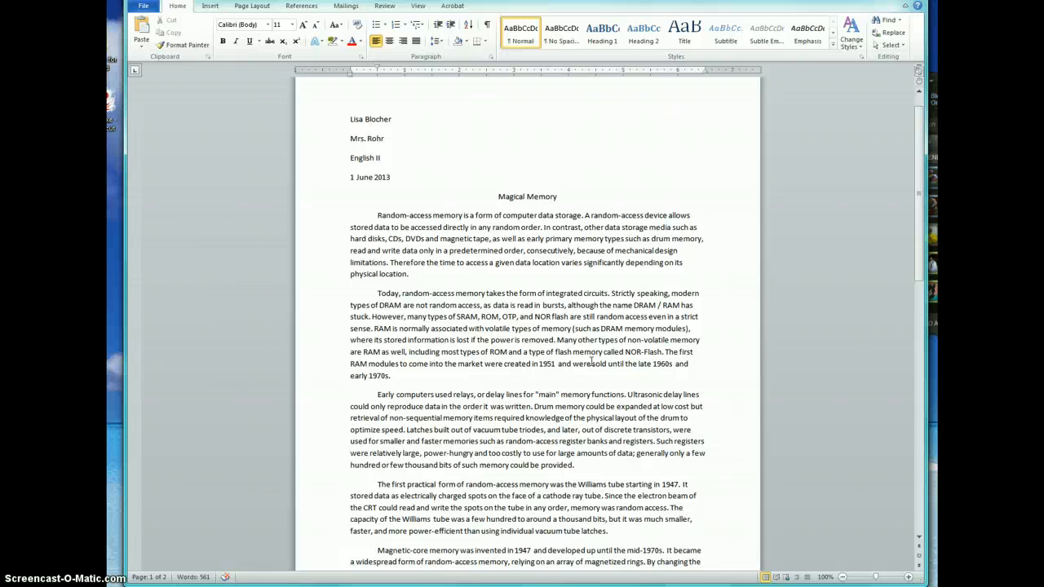
{"action": "key", "text": "ctrl+a"}
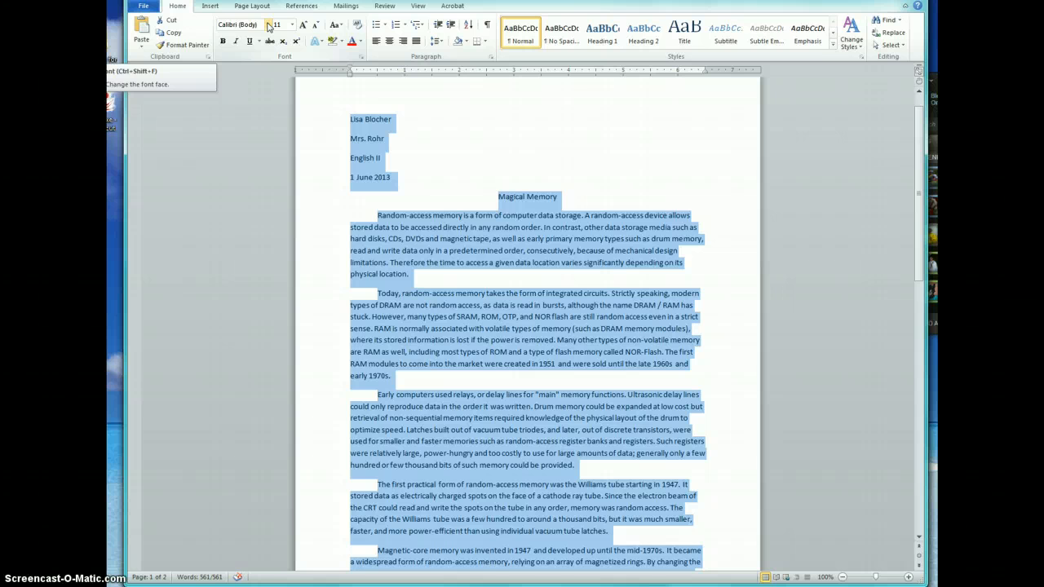
{"action": "left_click", "coordinate": [268, 25]}
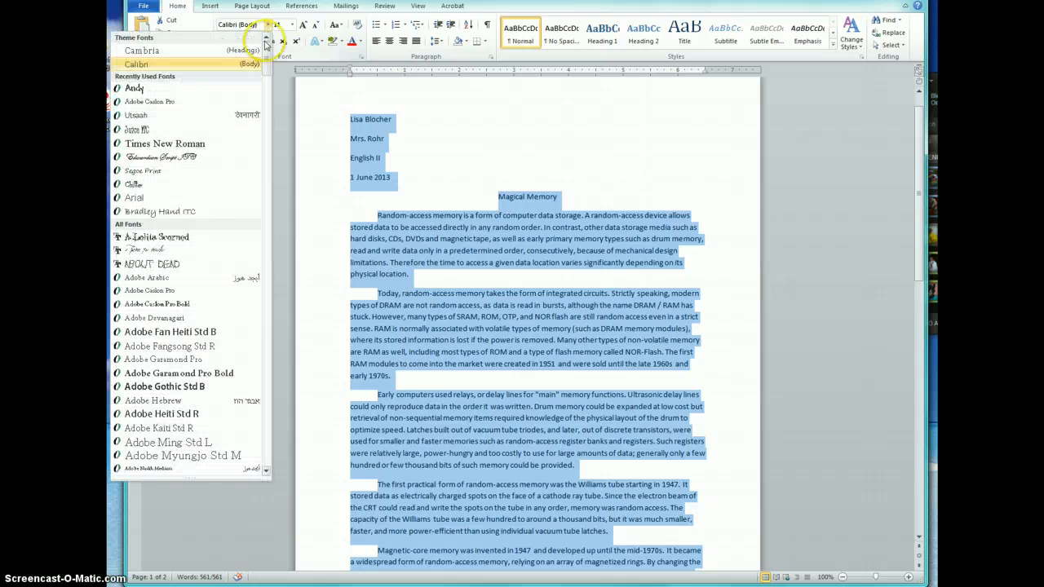
{"action": "left_click_drag", "start_coordinate": [268, 81], "coordinate": [267, 45]}
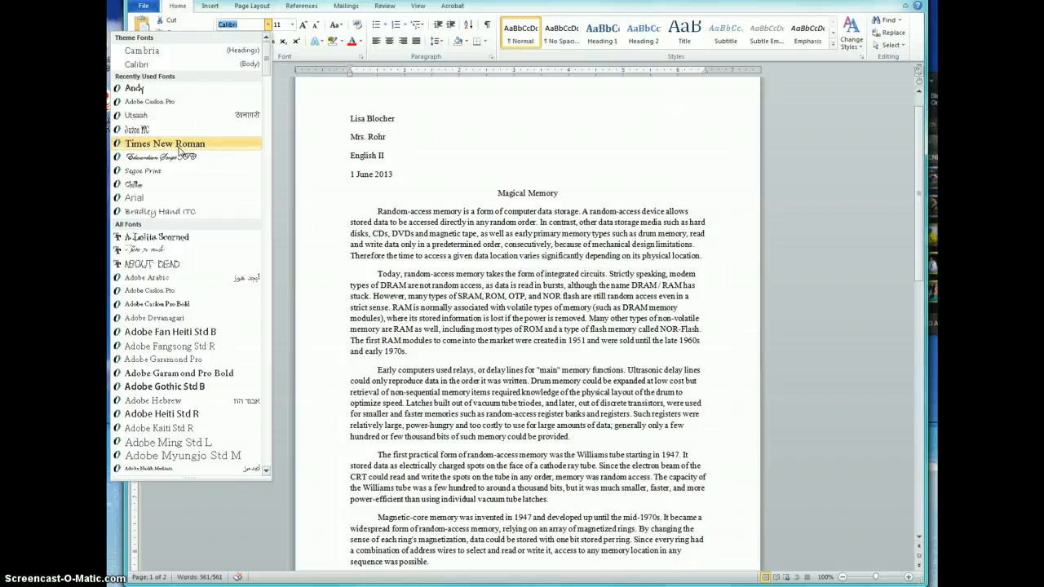
{"action": "left_click", "coordinate": [180, 145]}
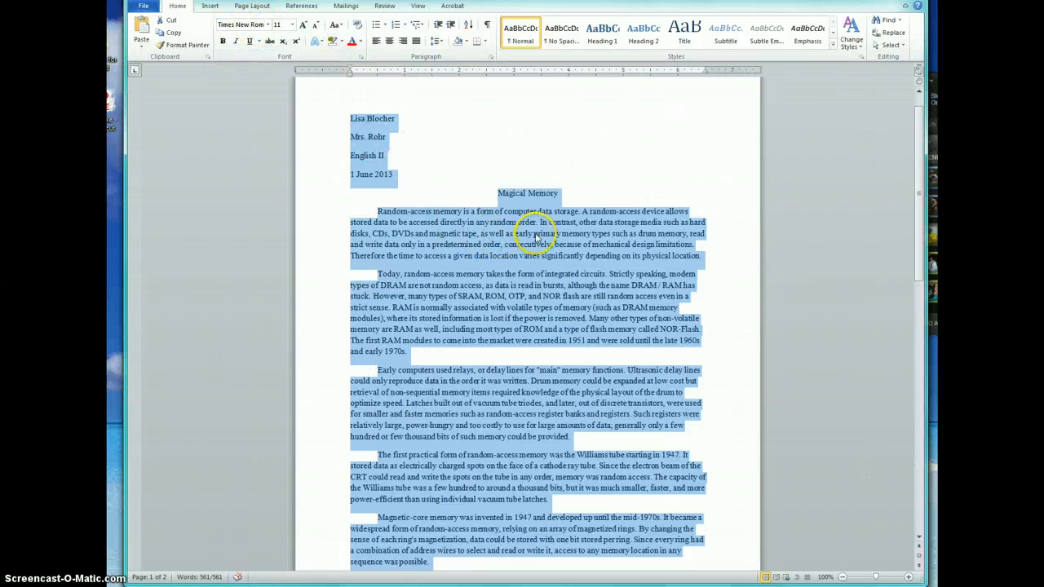
- Set the font size of the whole document to 12
{"action": "left_click", "coordinate": [278, 25]}
{"action": "type", "text": "1"}
{"action": "left_click", "coordinate": [292, 25]}
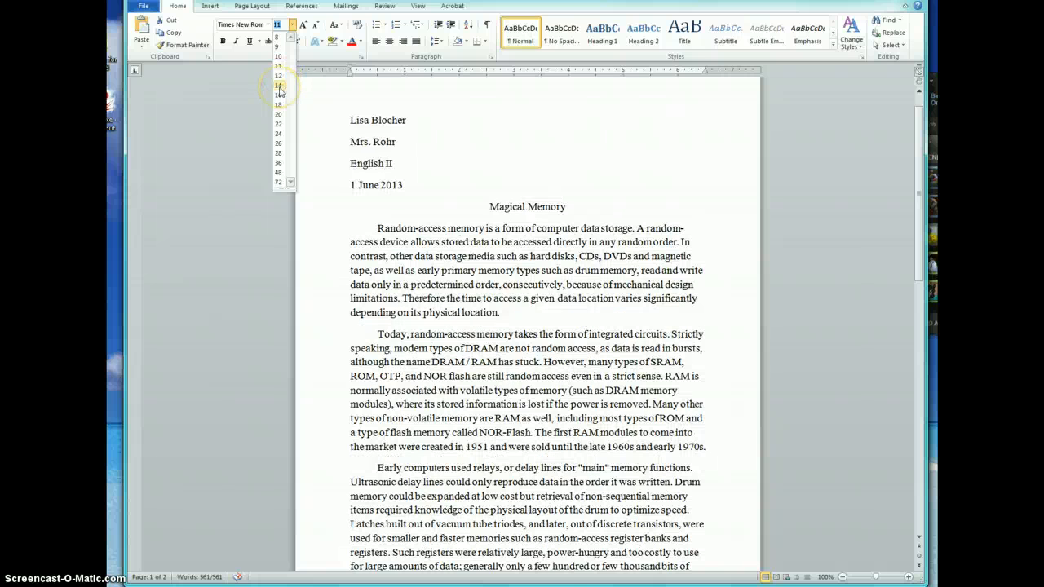
{"action": "left_click", "coordinate": [282, 76]}
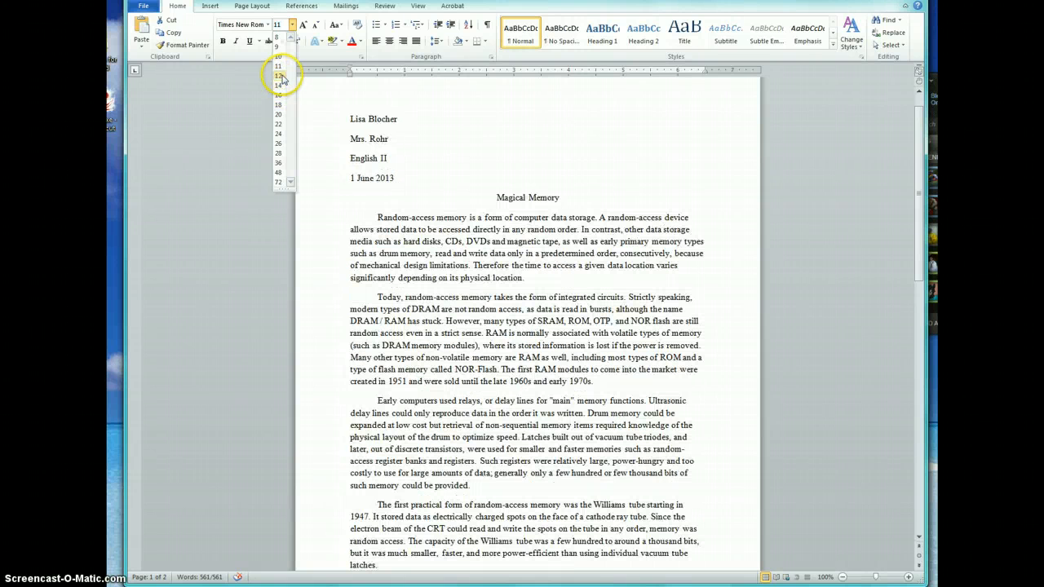
{"action": "left_click", "coordinate": [281, 76]}
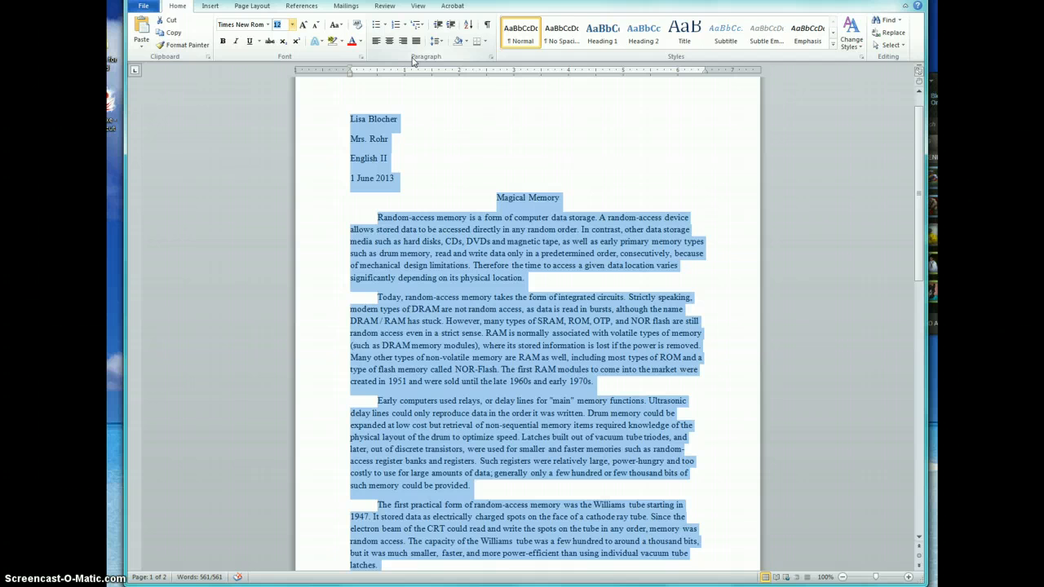
- Try font size 13 on the whole document, undo the size change and deselect the text
{"action": "key", "text": "Return"}
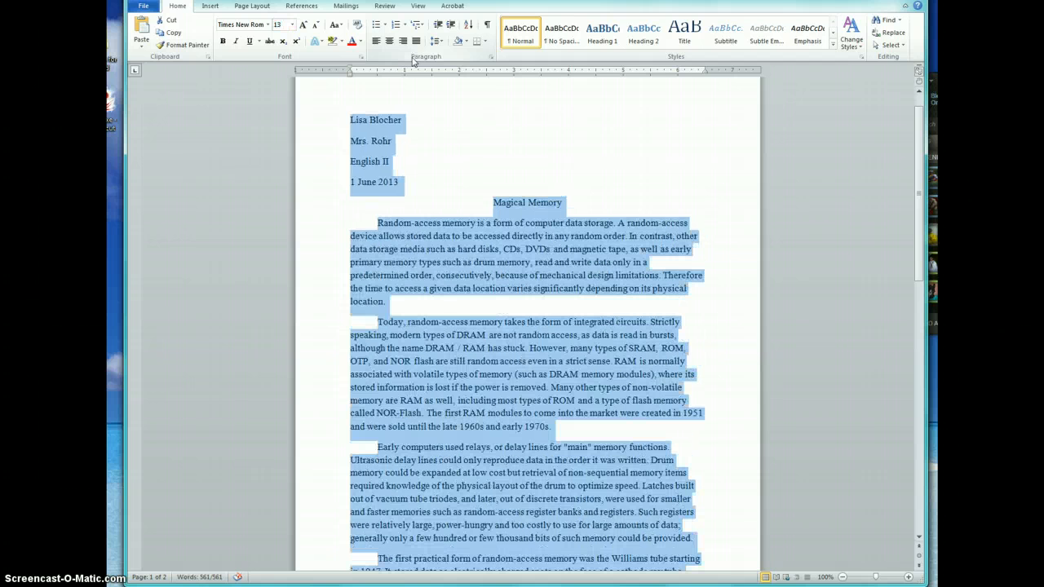
{"action": "key", "text": "ctrl+z"}
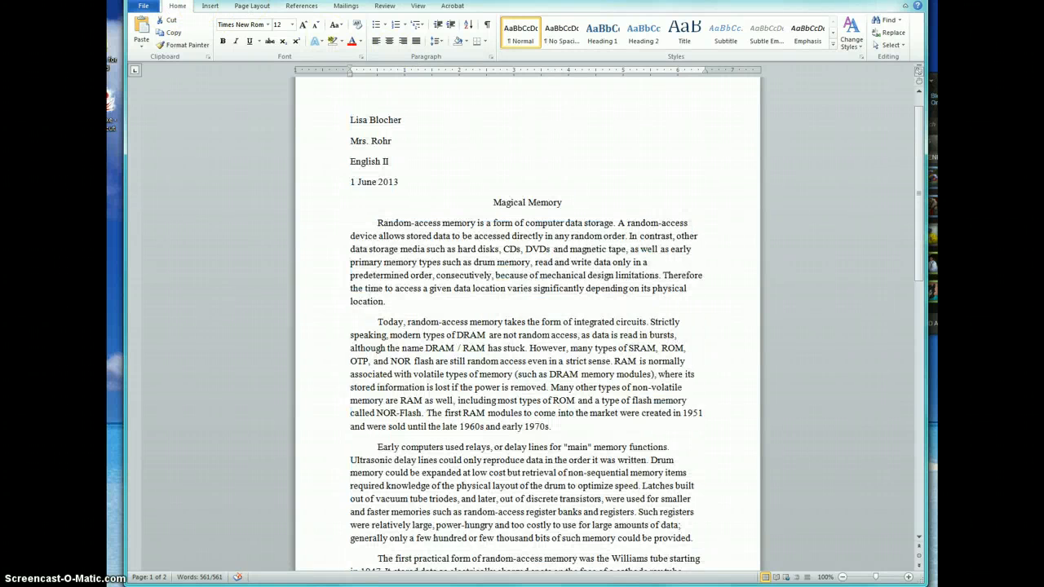
{"action": "key", "text": "ctrl+a"}
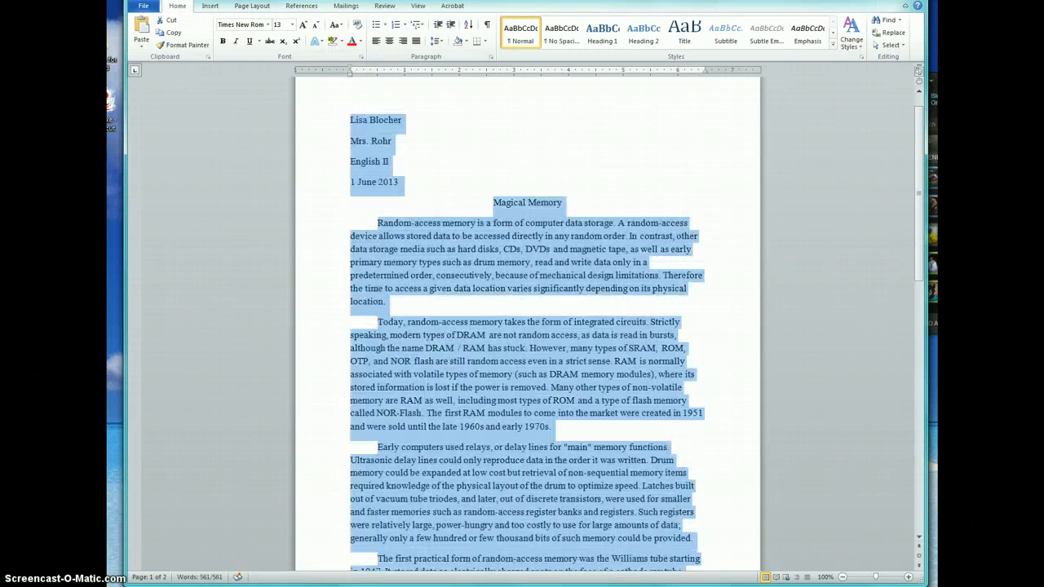
{"action": "key", "text": "ctrl+z"}
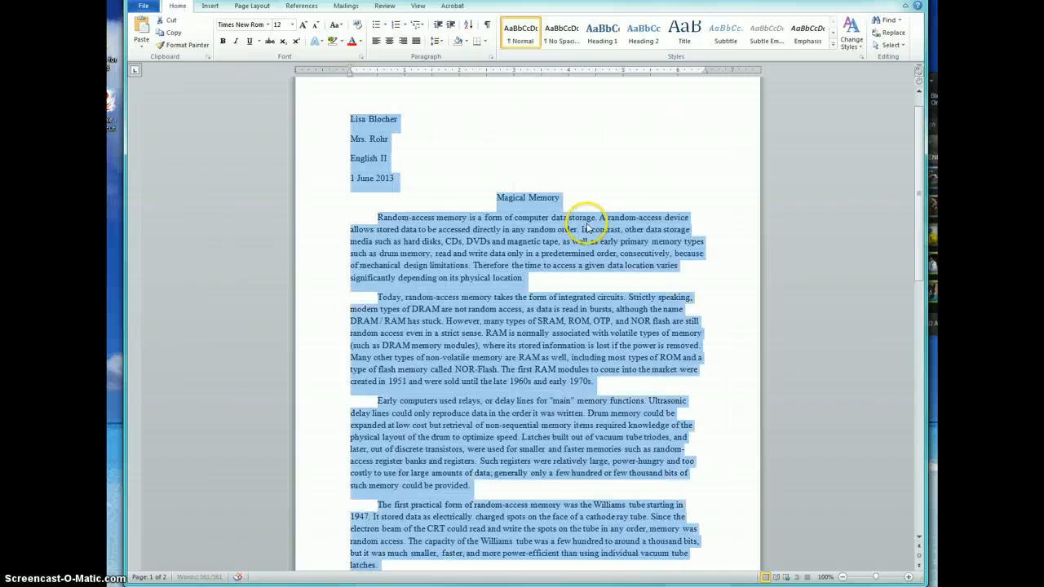
{"action": "left_click", "coordinate": [599, 186]}
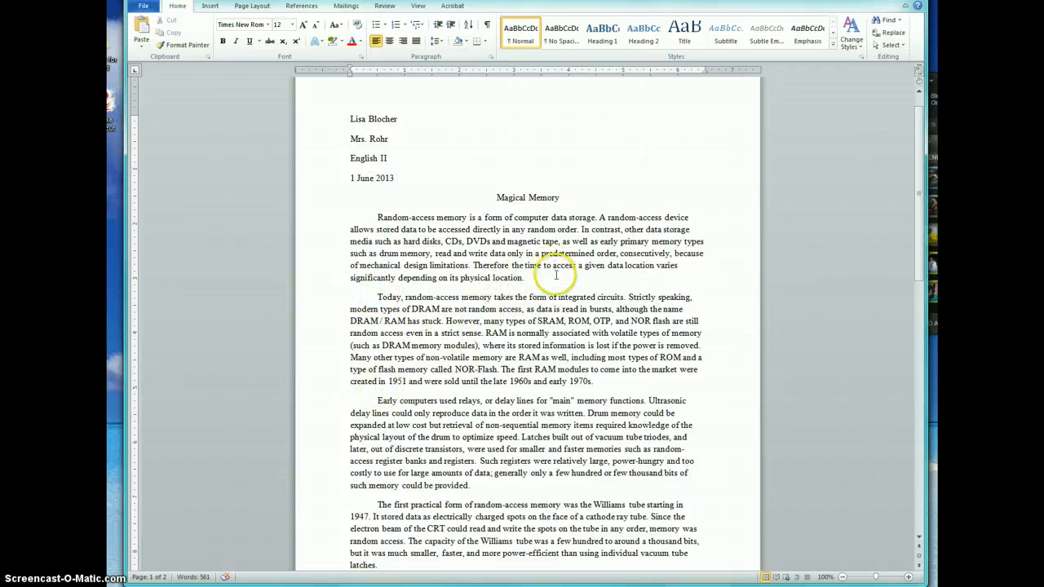
- Remove the extra space after every paragraph in the whole document
{"action": "key", "text": "ctrl+a"}
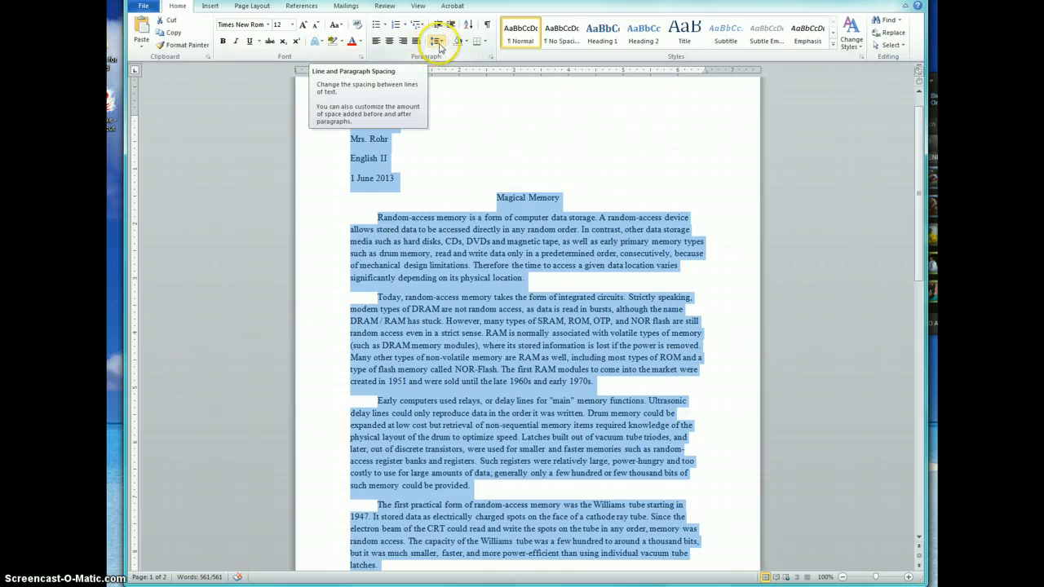
{"action": "left_click", "coordinate": [443, 45]}
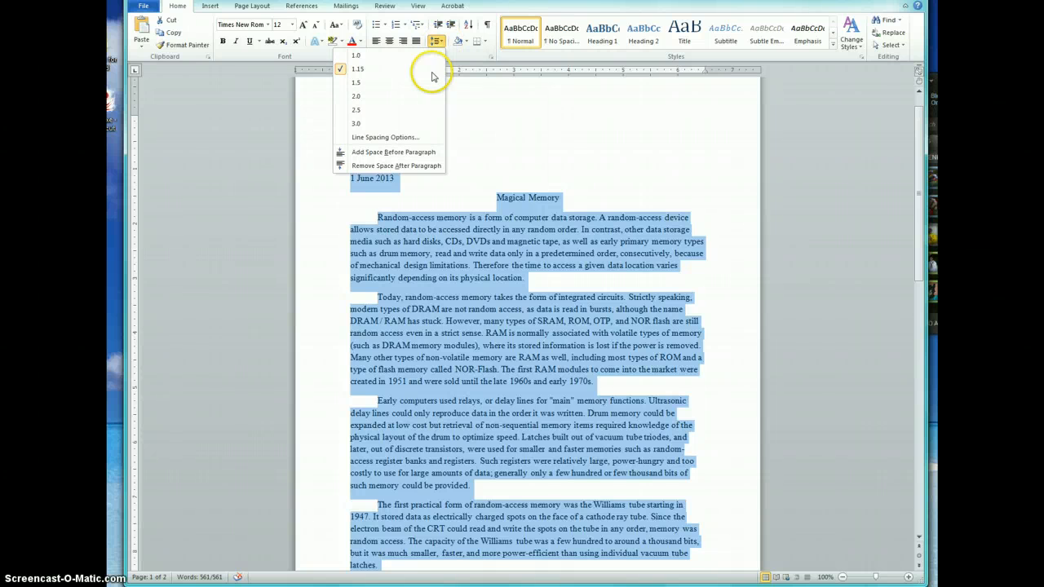
{"action": "left_click", "coordinate": [397, 166]}
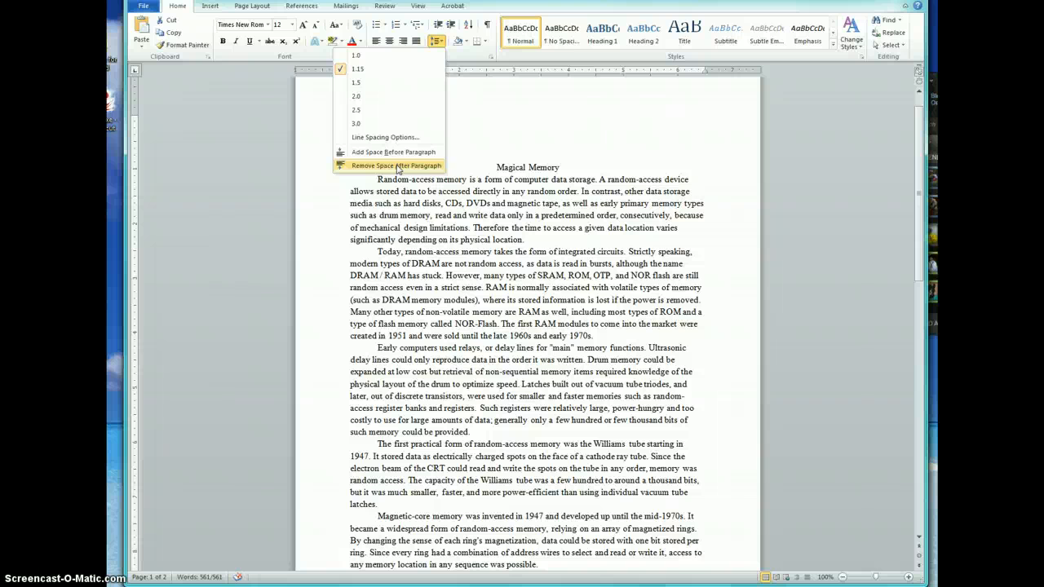
{"action": "left_click", "coordinate": [402, 166]}
{"action": "left_click", "coordinate": [405, 168]}
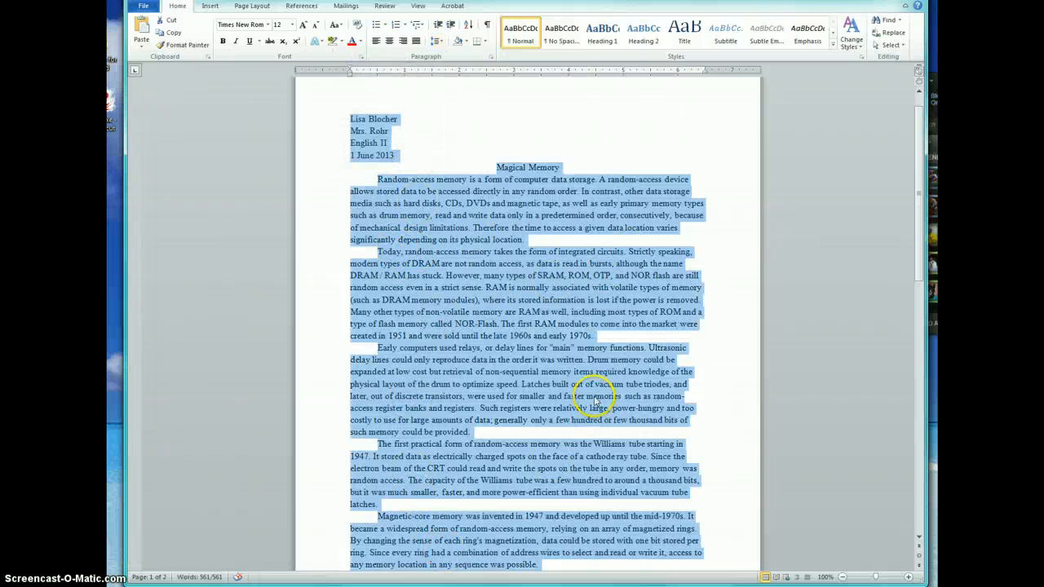
- Set the line spacing of the whole document to 2.0 and deselect the text
{"action": "scroll", "coordinate": [603, 383], "scroll_direction": "down", "scroll_amount": 2}
{"action": "scroll", "coordinate": [603, 381], "scroll_direction": "up", "scroll_amount": 1}
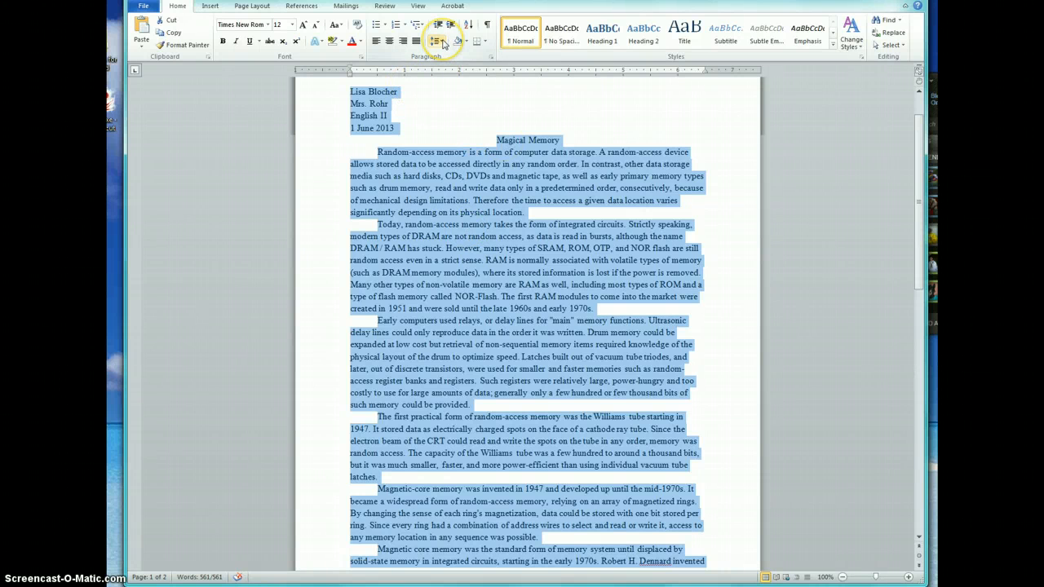
{"action": "left_click", "coordinate": [441, 41]}
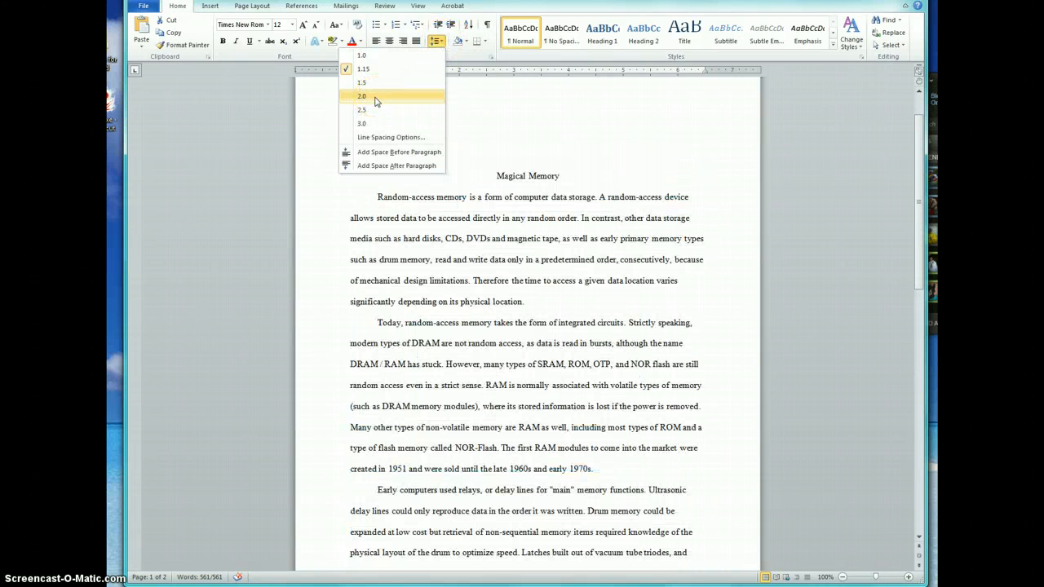
{"action": "left_click", "coordinate": [377, 97]}
{"action": "left_click", "coordinate": [611, 302]}
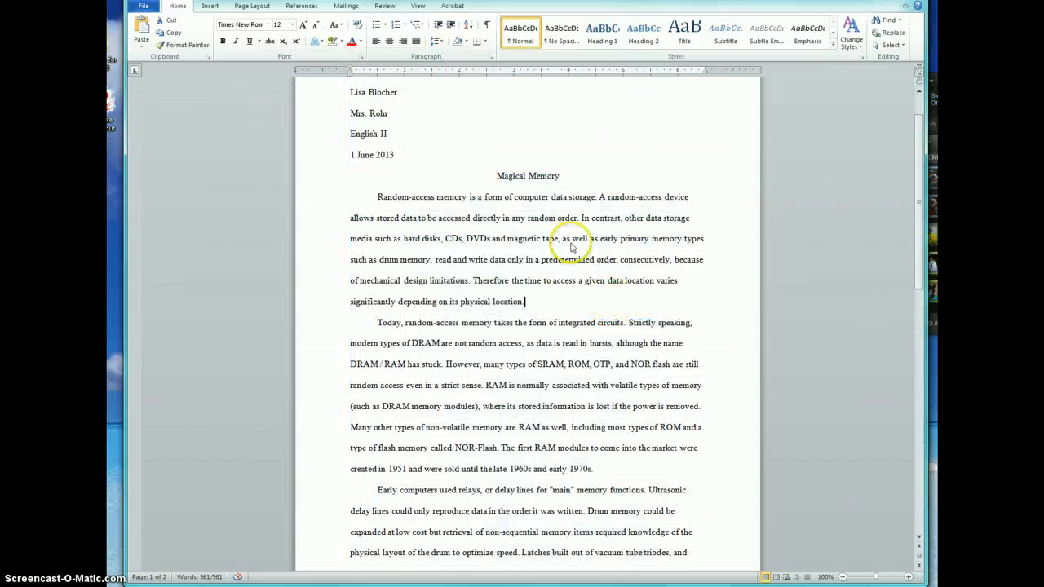
- Review the spacing of the heading, title and body paragraphs across the page break
{"action": "scroll", "coordinate": [556, 234], "scroll_direction": "up", "scroll_amount": 1}
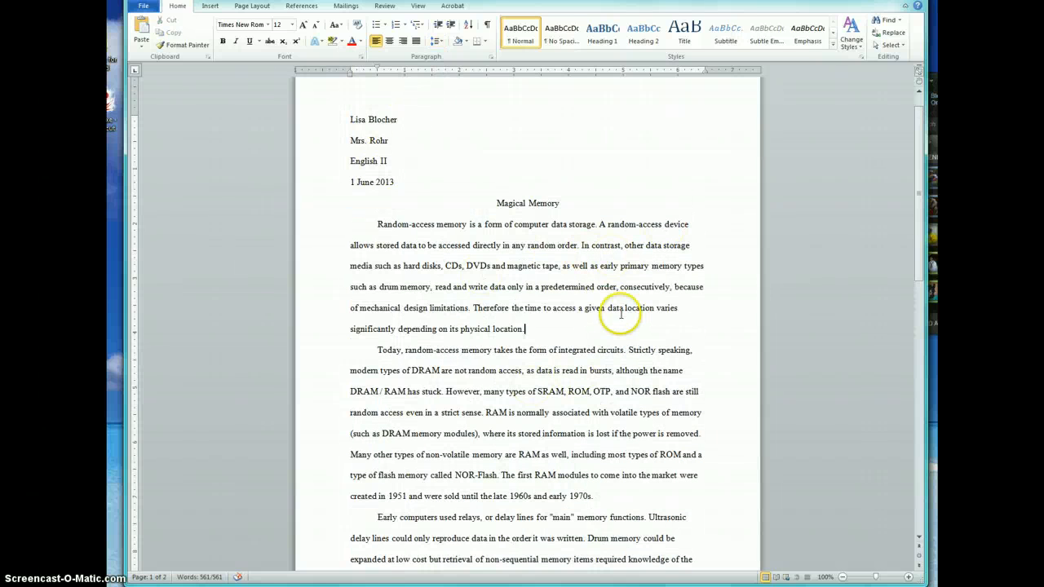
{"action": "scroll", "coordinate": [620, 309], "scroll_direction": "up", "scroll_amount": 1}
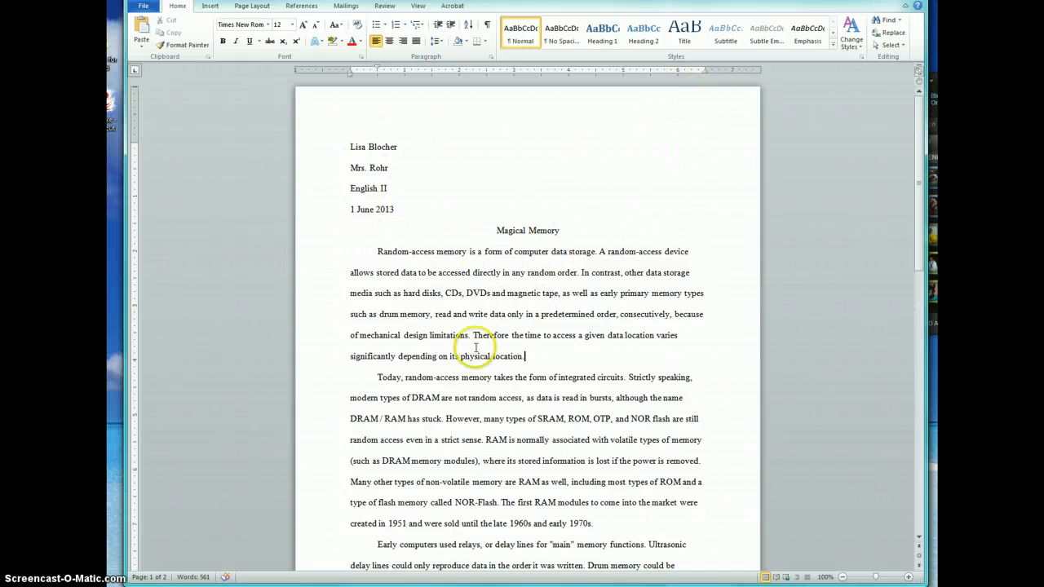
{"action": "scroll", "coordinate": [545, 346], "scroll_direction": "down", "scroll_amount": 1}
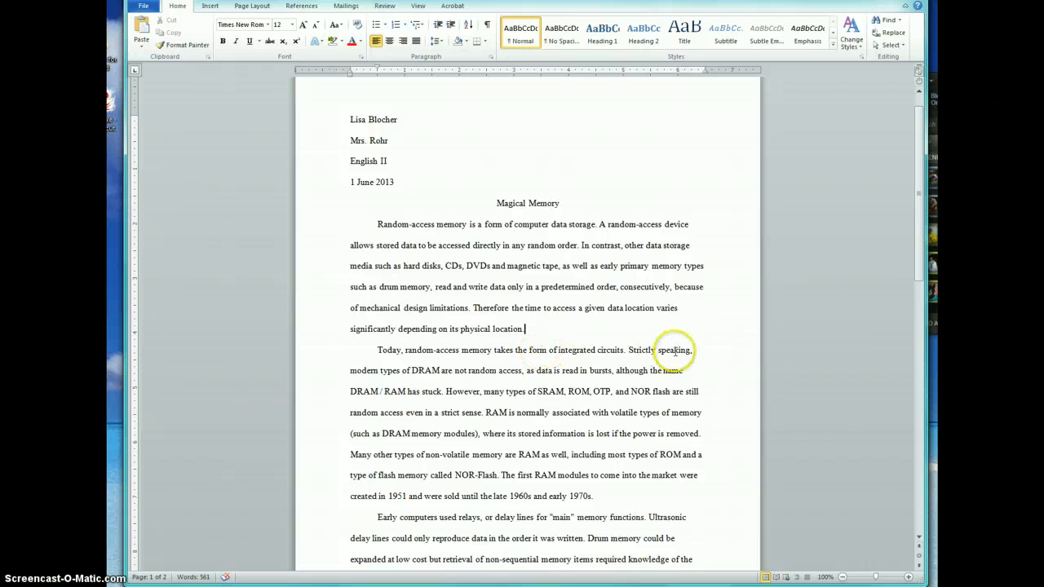
{"action": "scroll", "coordinate": [644, 353], "scroll_direction": "down", "scroll_amount": 1}
{"action": "scroll", "coordinate": [620, 356], "scroll_direction": "down", "scroll_amount": 7}
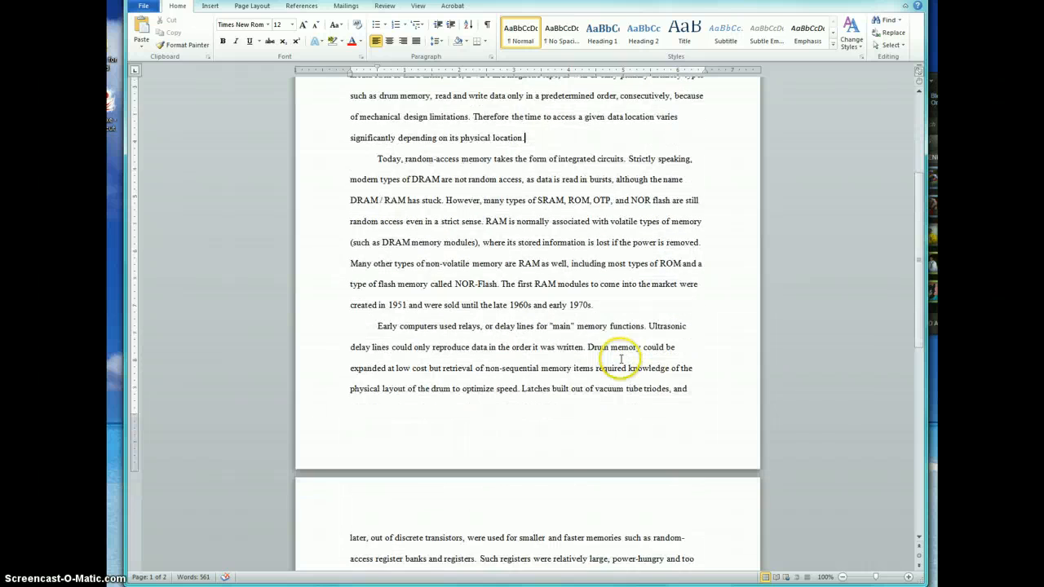
{"action": "scroll", "coordinate": [621, 360], "scroll_direction": "down", "scroll_amount": 2}
{"action": "scroll", "coordinate": [640, 383], "scroll_direction": "up", "scroll_amount": 8}
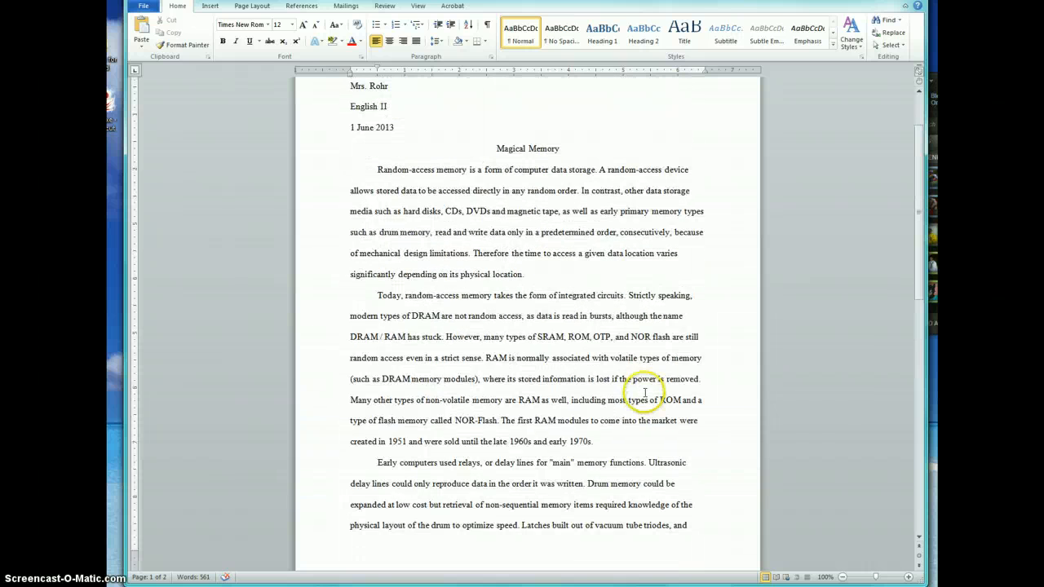
{"action": "scroll", "coordinate": [612, 364], "scroll_direction": "up", "scroll_amount": 3}
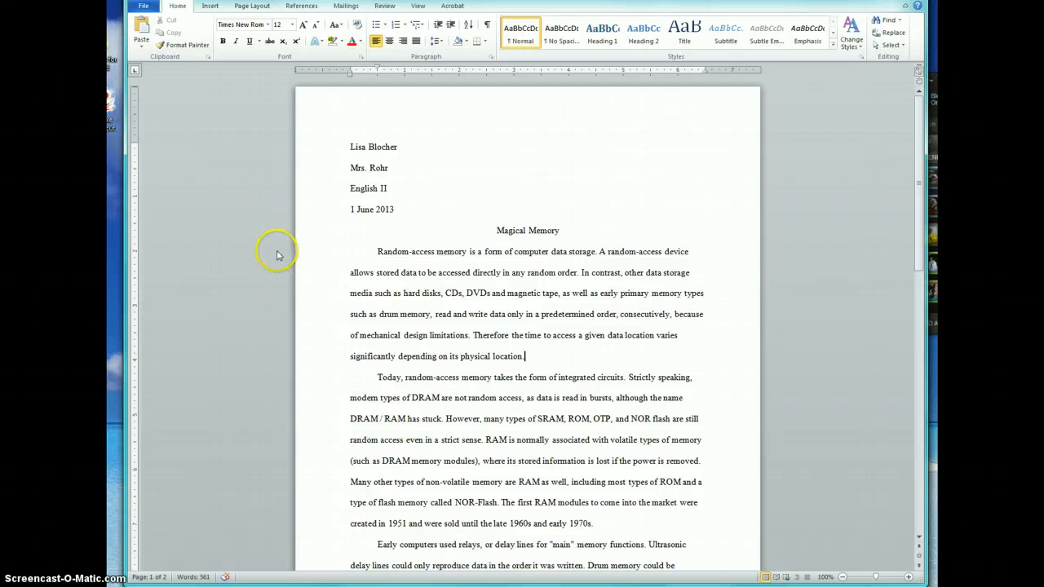
- Insert a Plain Number 3 page number at the top of the pages, preceded by the author's last name
{"action": "left_click", "coordinate": [211, 8]}
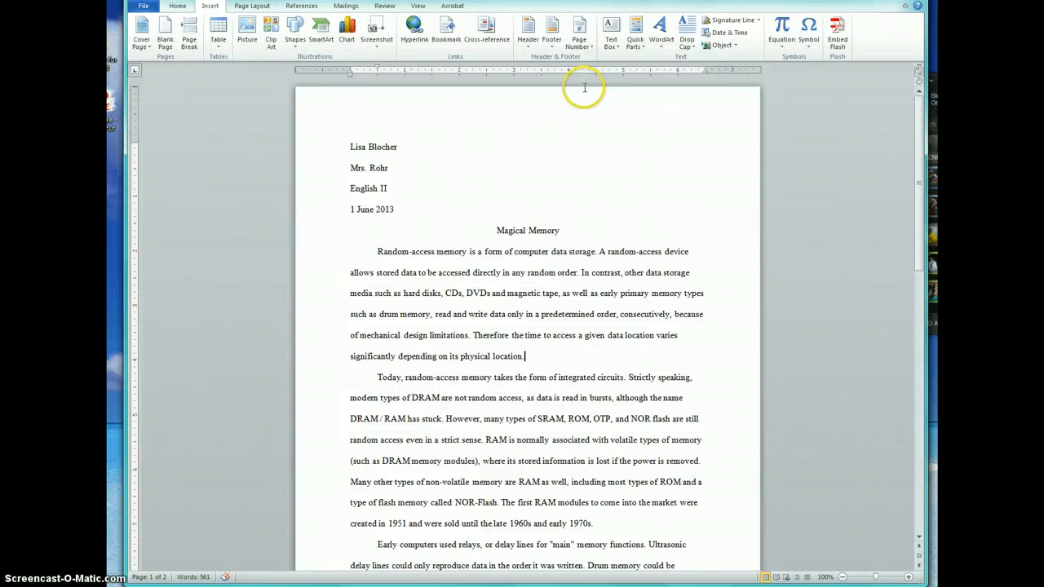
{"action": "left_click", "coordinate": [589, 48]}
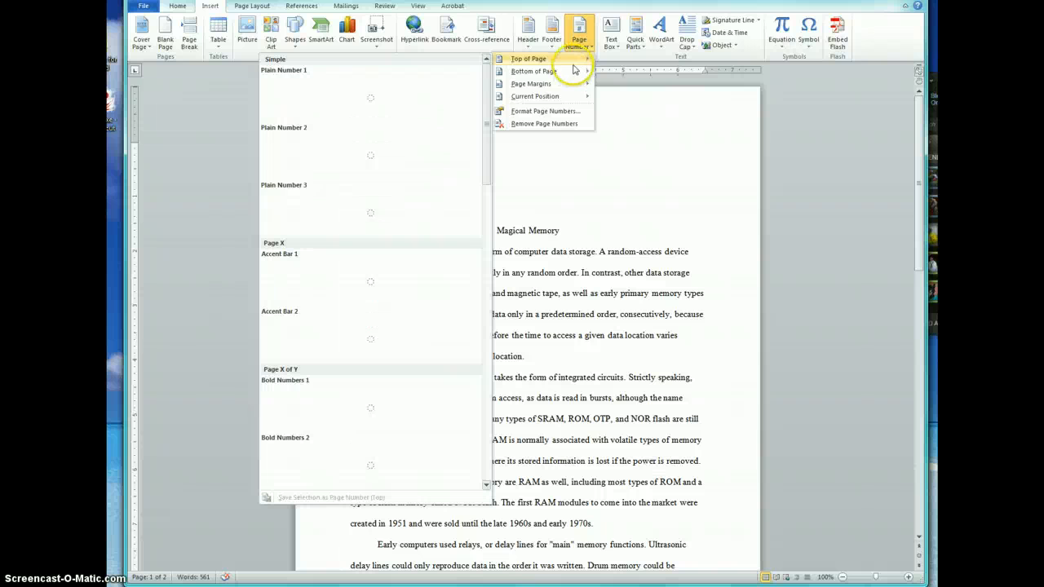
{"action": "left_click", "coordinate": [576, 62]}
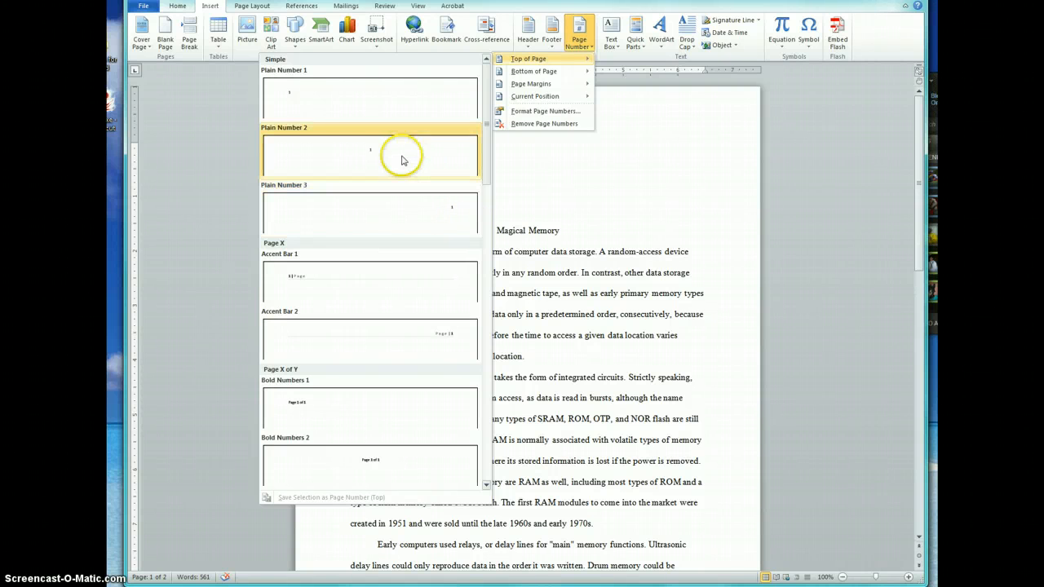
{"action": "left_click", "coordinate": [453, 217]}
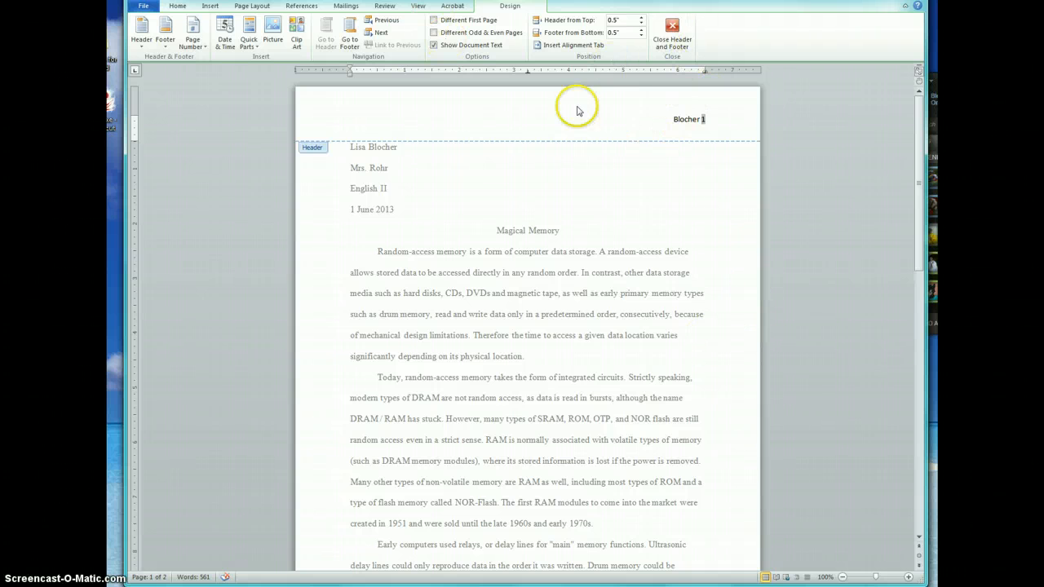
- Change the font of the last name and page number in the header to Times New Roman
{"action": "triple_click", "coordinate": [685, 120]}
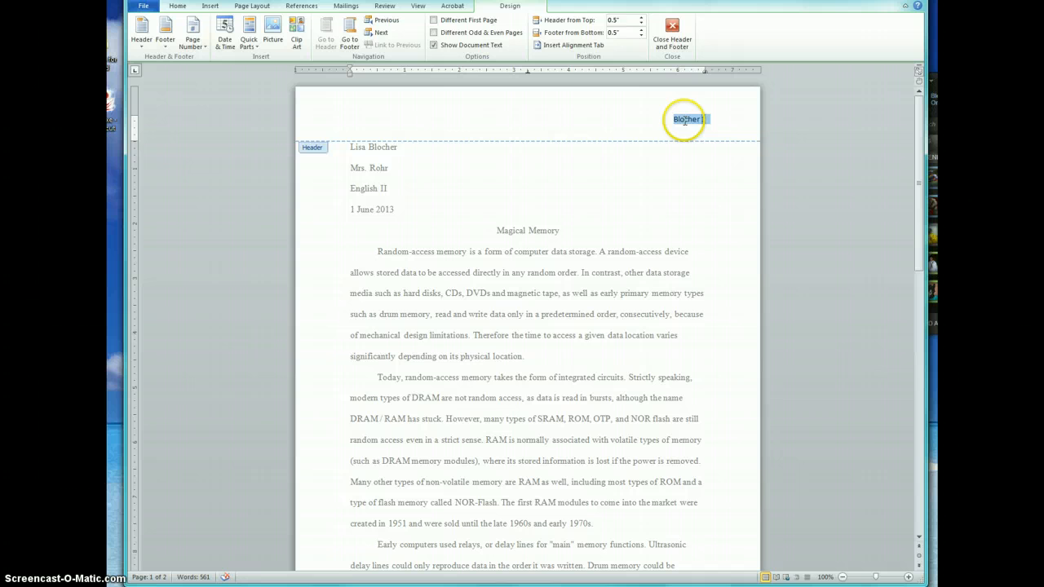
{"action": "left_click", "coordinate": [178, 6]}
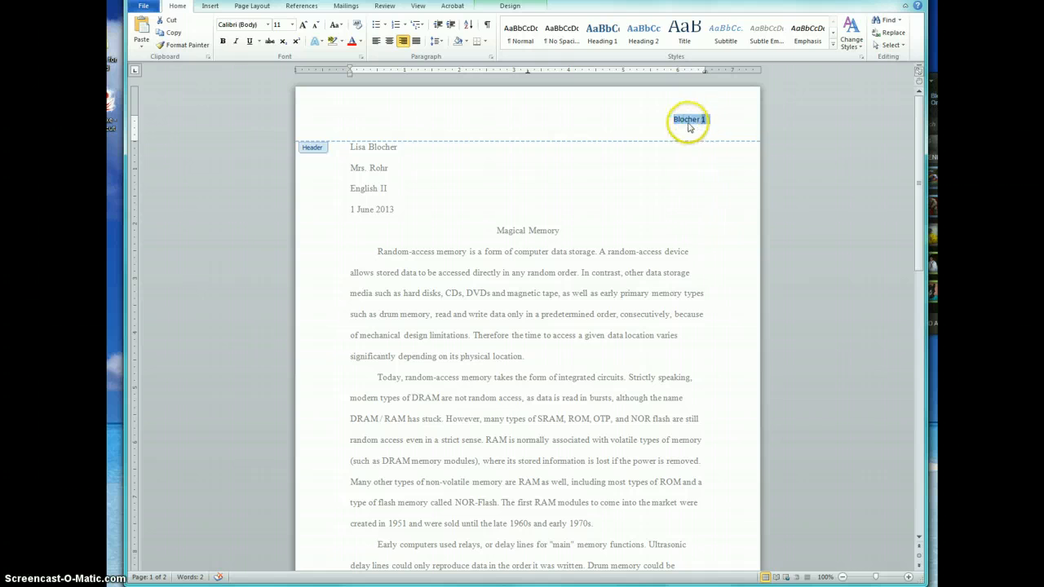
{"action": "left_click", "coordinate": [267, 27]}
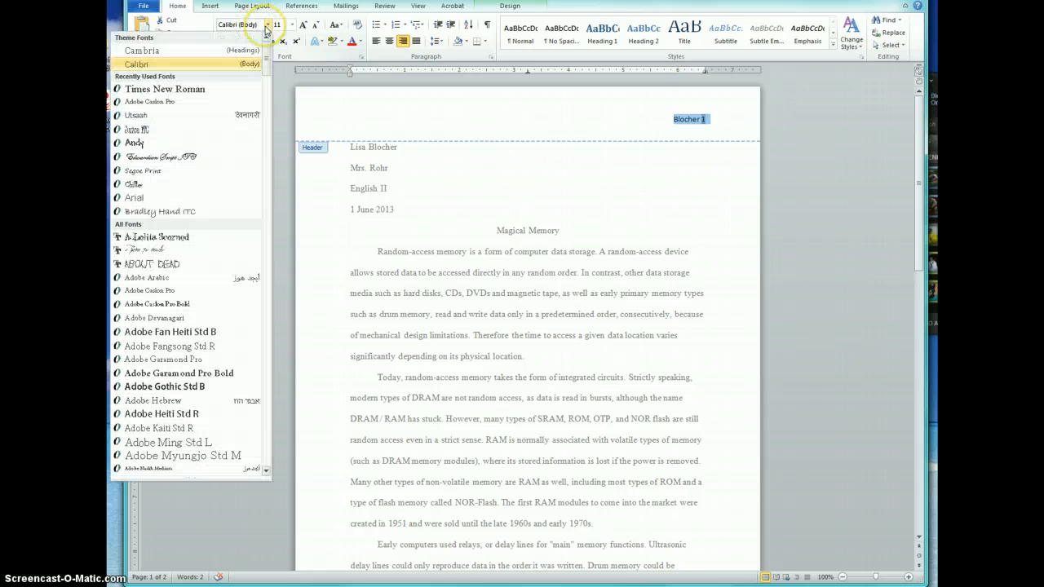
{"action": "left_click", "coordinate": [218, 90]}
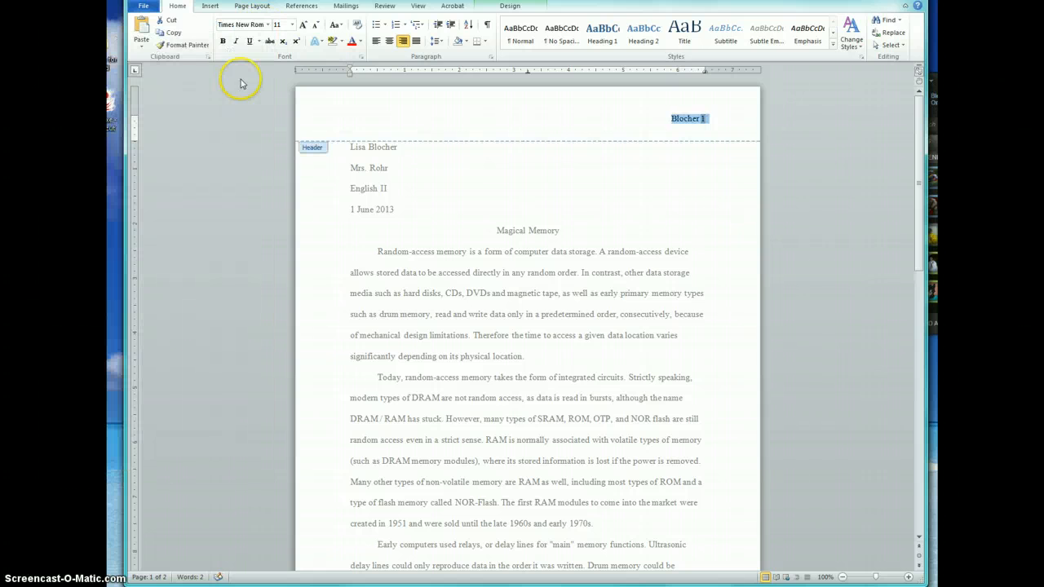
- Set the header's last name and page number to font size 12 and return to the body text
{"action": "left_click", "coordinate": [291, 24]}
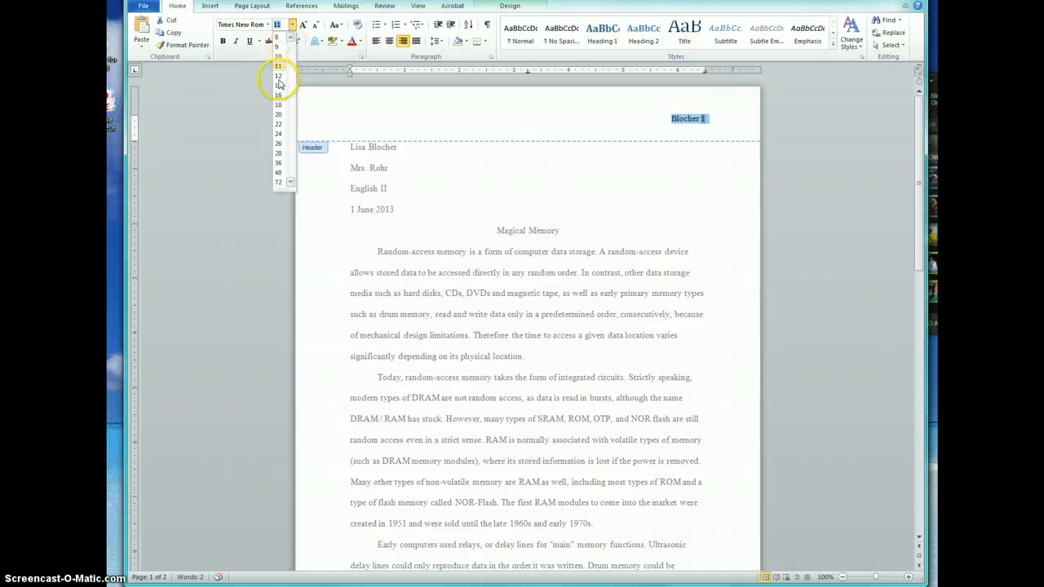
{"action": "left_click", "coordinate": [278, 75]}
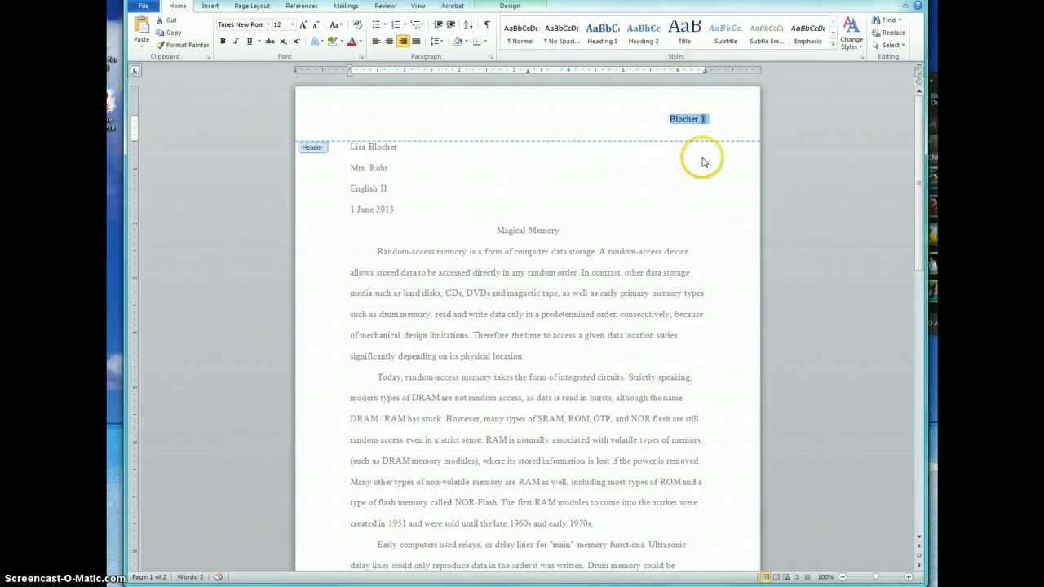
{"action": "double_click", "coordinate": [548, 338]}
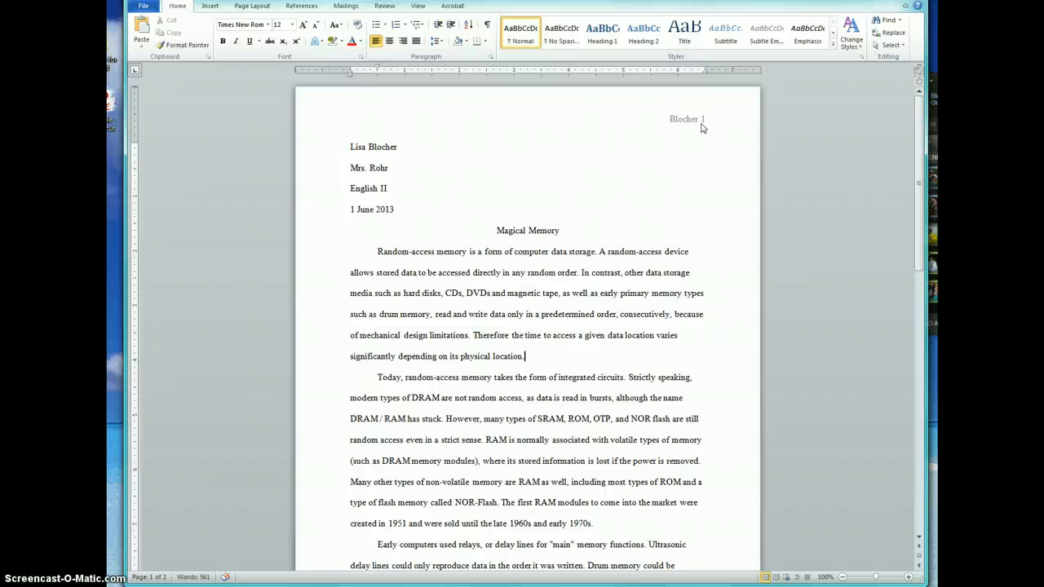
- Insert a page break after the final body paragraph to start a new page
{"action": "scroll", "coordinate": [689, 363], "scroll_direction": "down", "scroll_amount": 3}
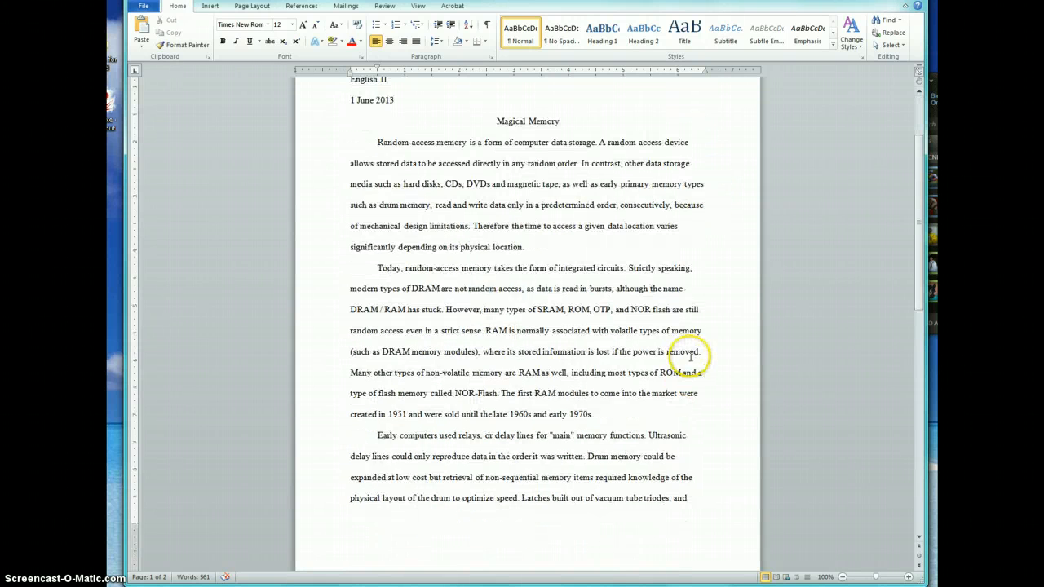
{"action": "scroll", "coordinate": [690, 355], "scroll_direction": "down", "scroll_amount": 5}
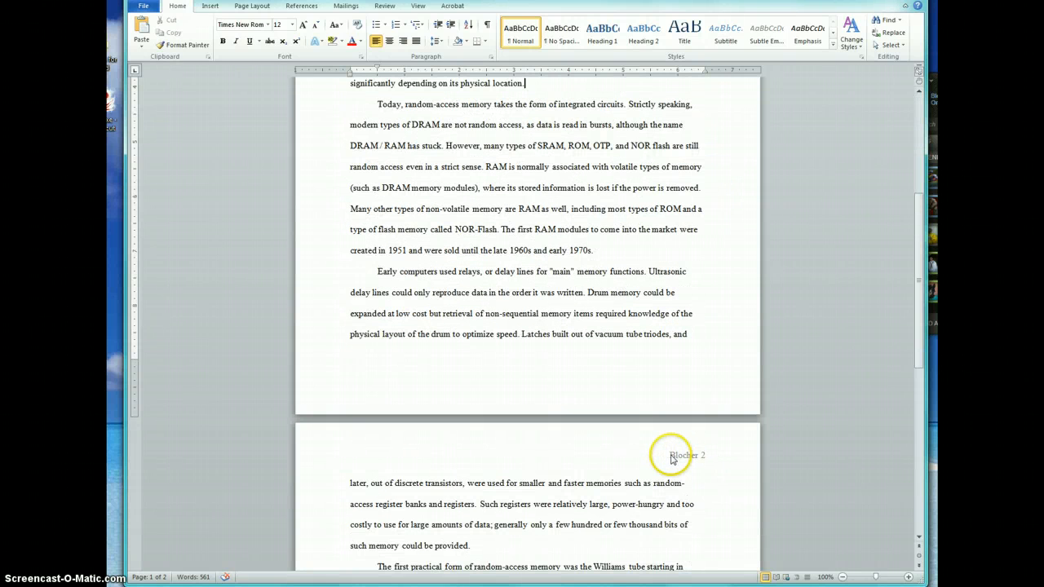
{"action": "scroll", "coordinate": [718, 442], "scroll_direction": "down", "scroll_amount": 4}
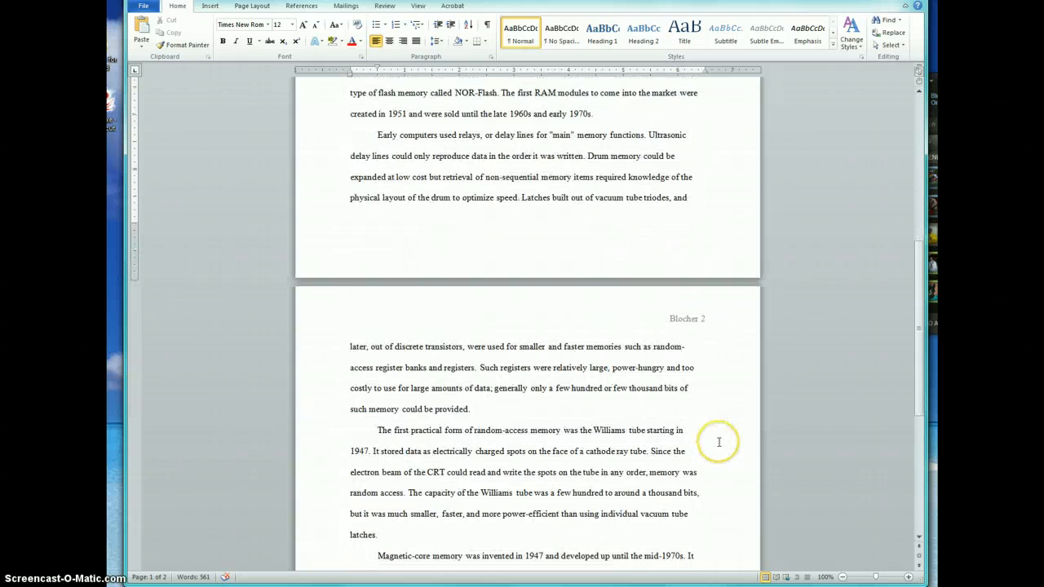
{"action": "scroll", "coordinate": [718, 441], "scroll_direction": "down", "scroll_amount": 10}
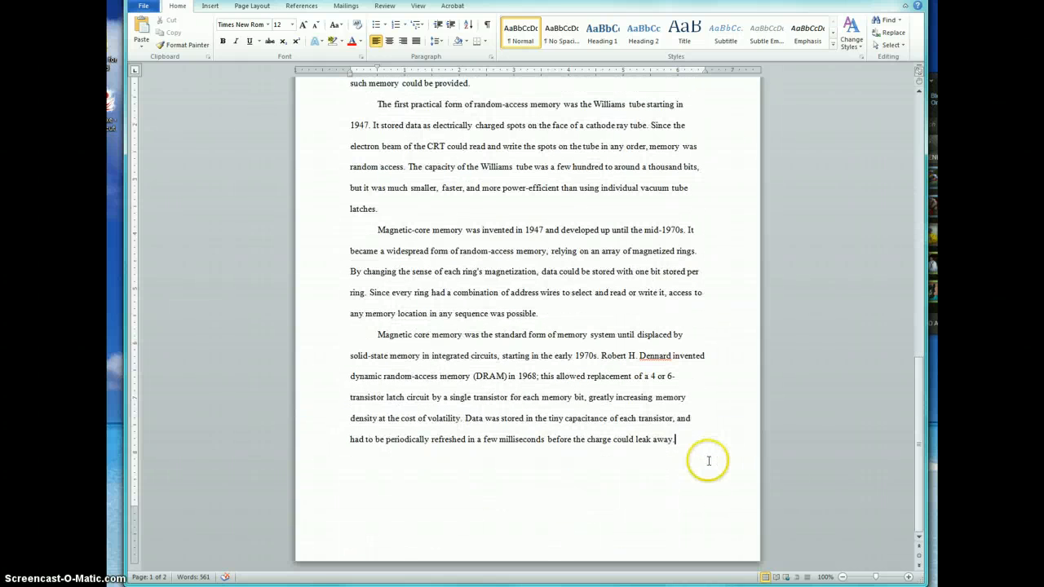
{"action": "key", "text": "ctrl+Return"}
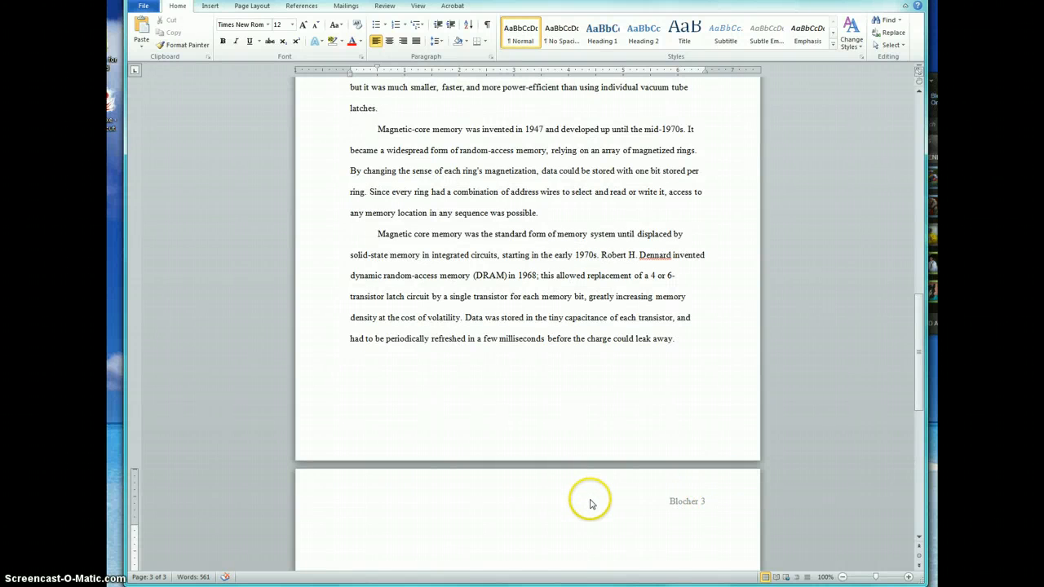
{"action": "scroll", "coordinate": [592, 501], "scroll_direction": "up", "scroll_amount": 5}
{"action": "scroll", "coordinate": [644, 484], "scroll_direction": "up", "scroll_amount": 4}
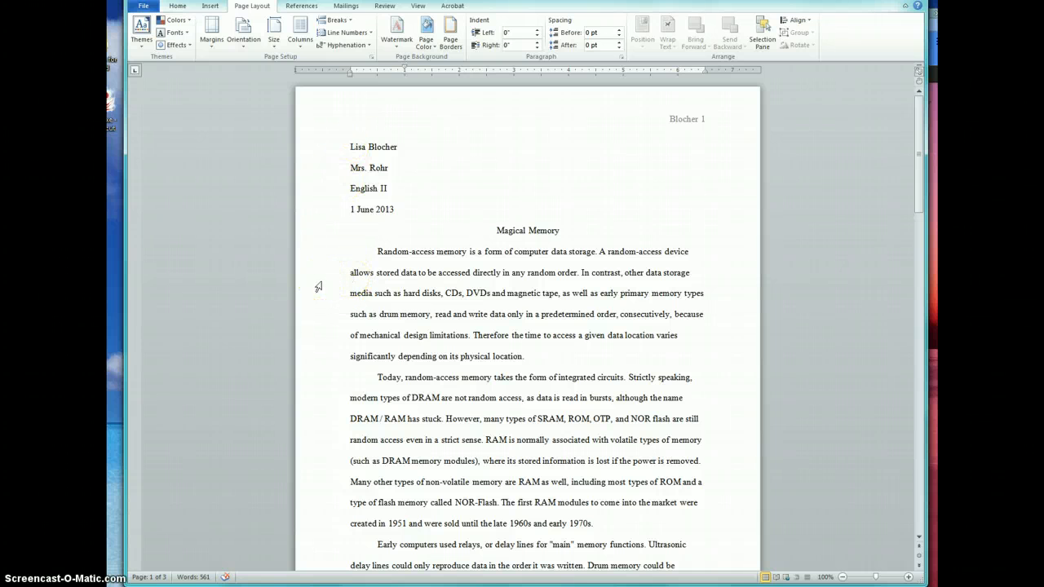
- Try the Narrow margin preset with 0.5" margins and review the text layout across the pages
{"action": "left_click", "coordinate": [308, 144]}
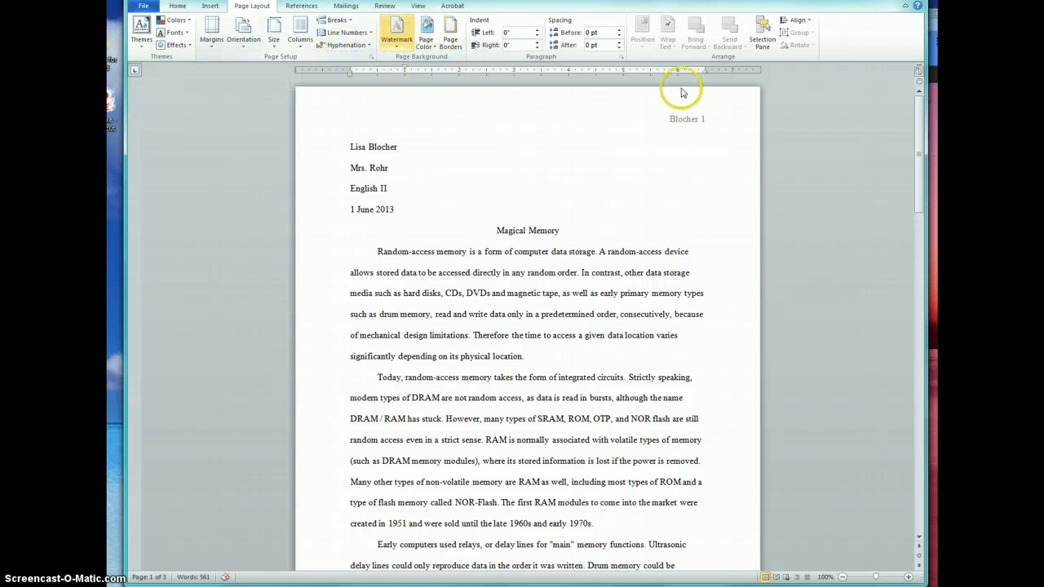
{"action": "left_click", "coordinate": [215, 47]}
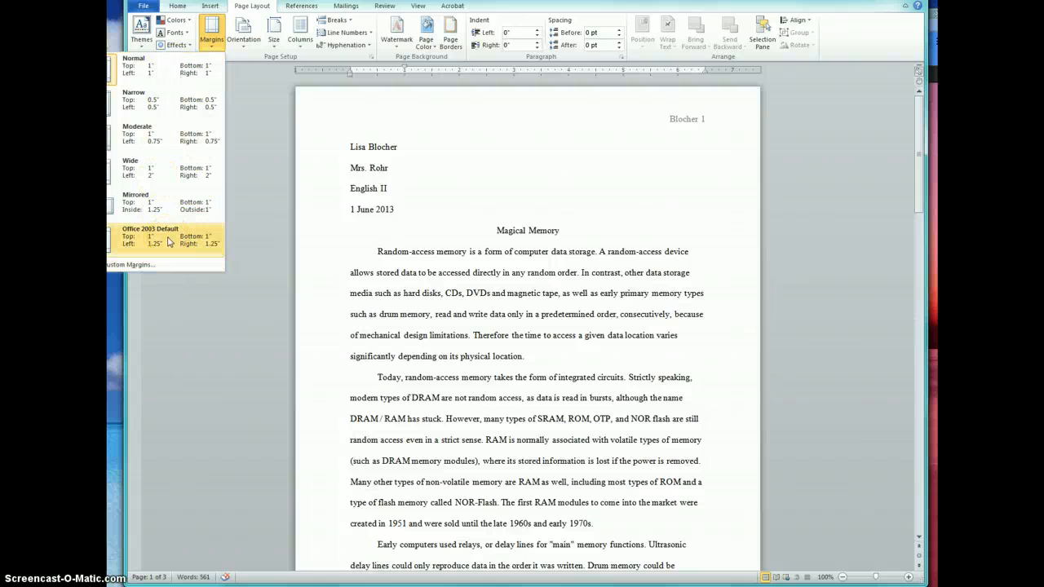
{"action": "left_click", "coordinate": [169, 106]}
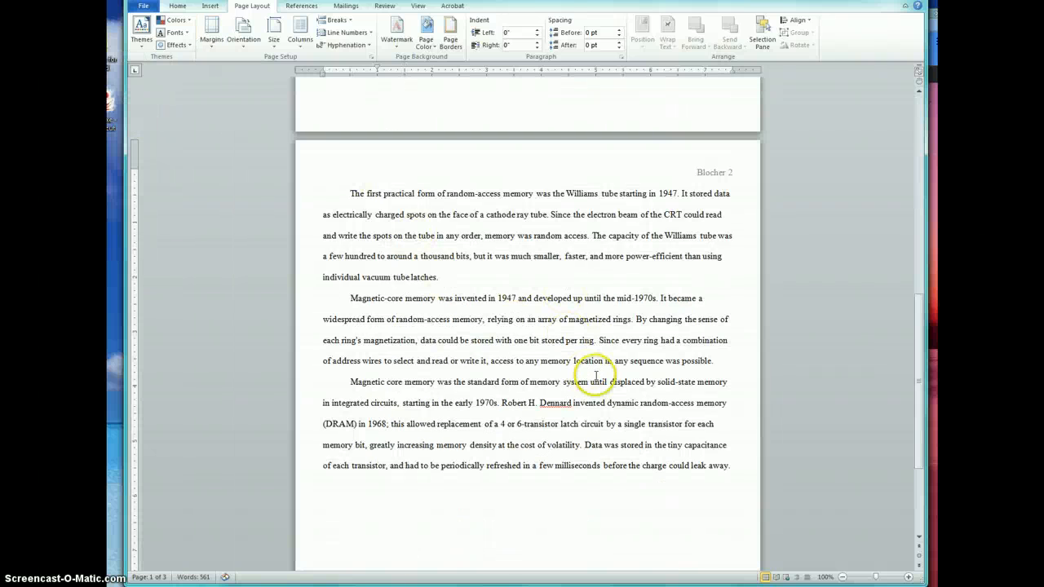
{"action": "scroll", "coordinate": [595, 374], "scroll_direction": "up", "scroll_amount": 1}
{"action": "scroll", "coordinate": [596, 373], "scroll_direction": "up", "scroll_amount": 3}
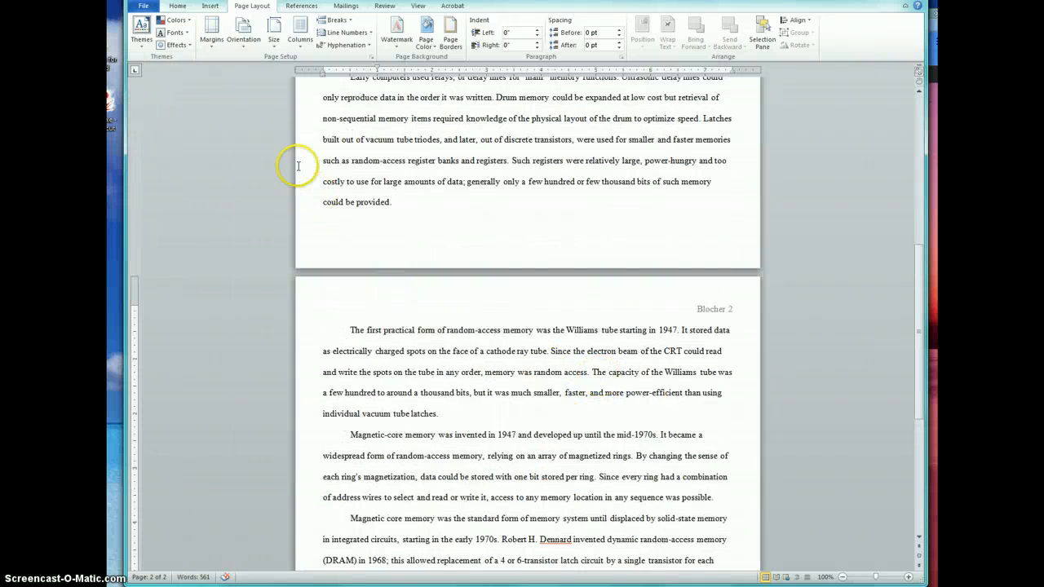
{"action": "scroll", "coordinate": [405, 238], "scroll_direction": "up", "scroll_amount": 5}
{"action": "scroll", "coordinate": [424, 278], "scroll_direction": "up", "scroll_amount": 7}
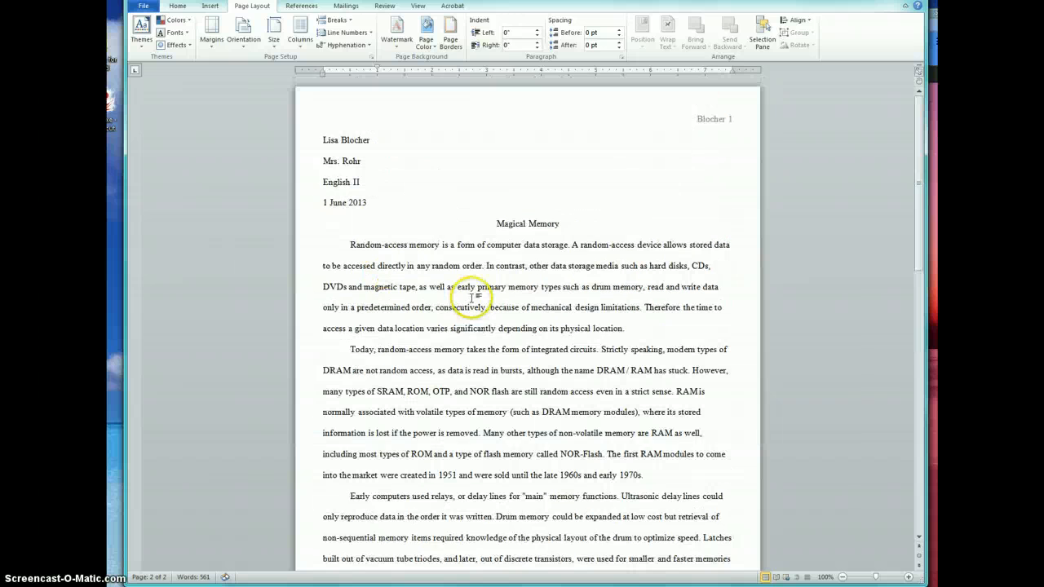
- Apply the Normal margin preset with 1" margins on all sides and check the pages
{"action": "left_click", "coordinate": [211, 41]}
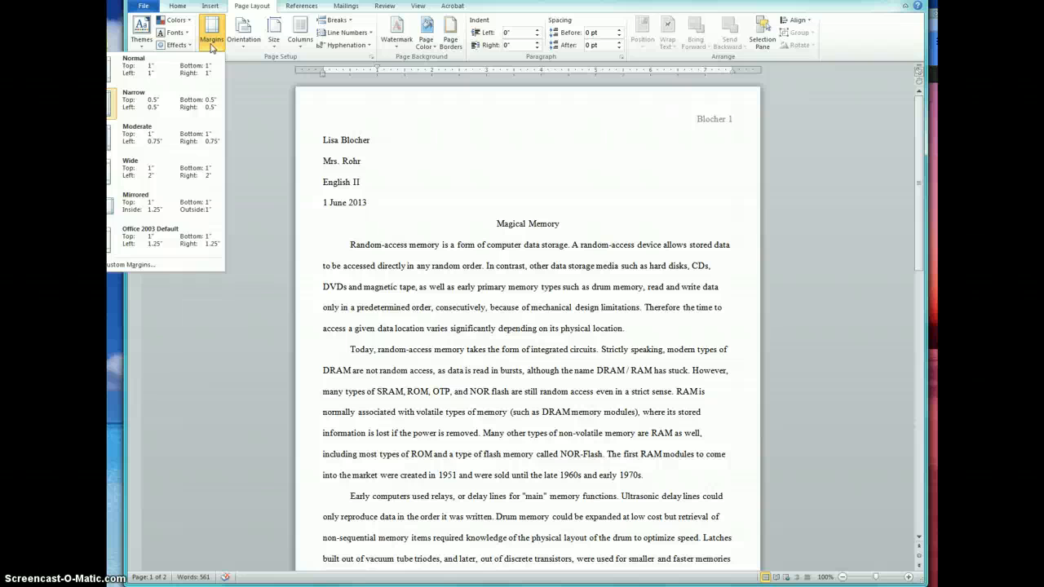
{"action": "left_click", "coordinate": [167, 72]}
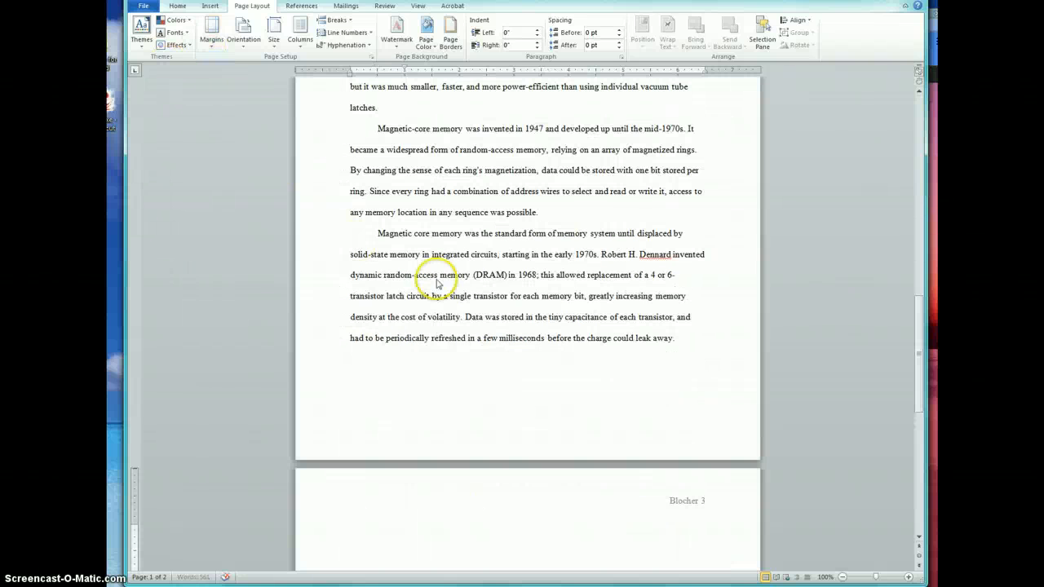
{"action": "scroll", "coordinate": [494, 346], "scroll_direction": "up", "scroll_amount": 10}
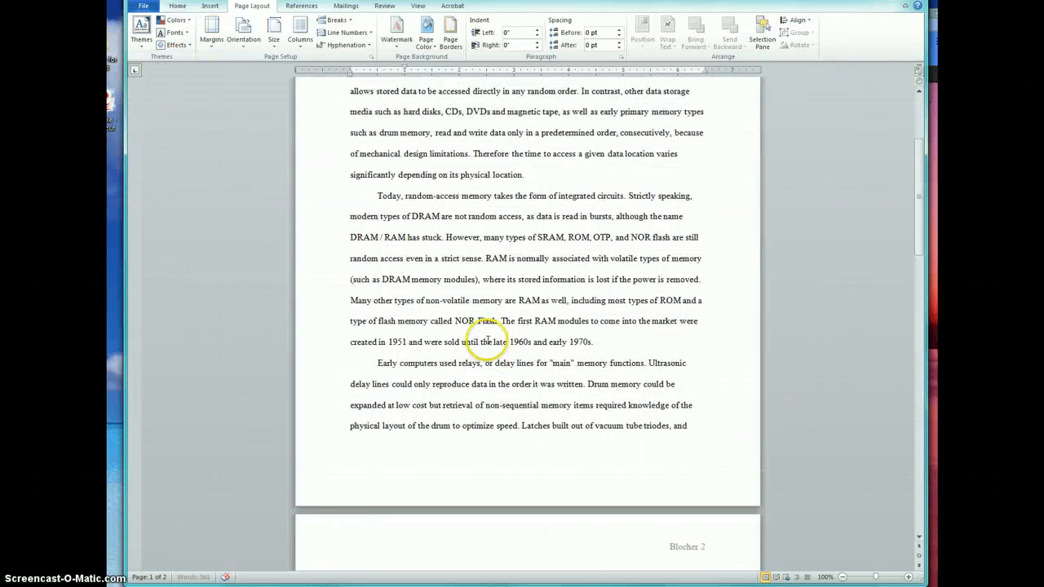
{"action": "scroll", "coordinate": [489, 340], "scroll_direction": "up", "scroll_amount": 5}
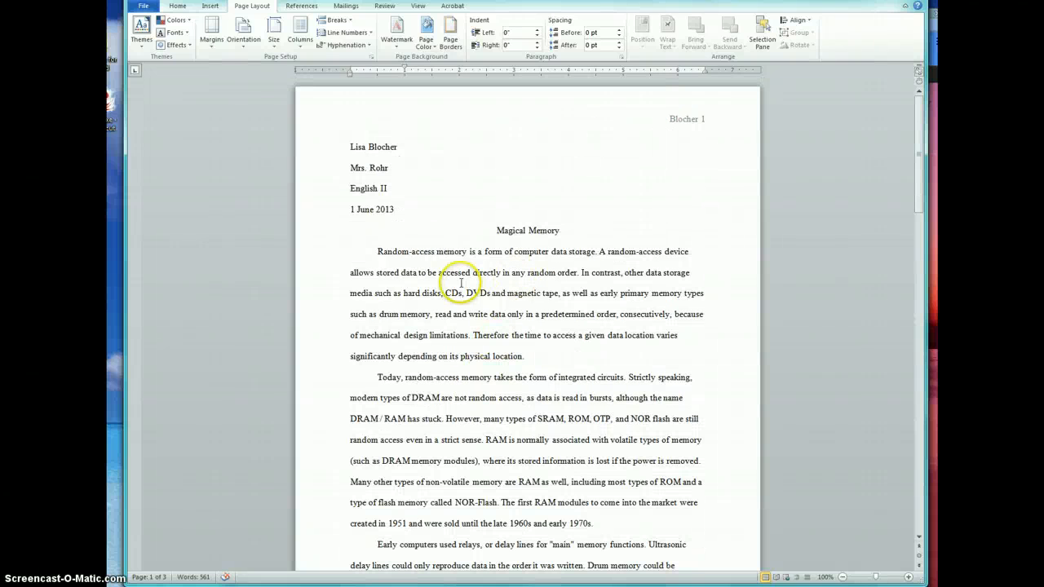